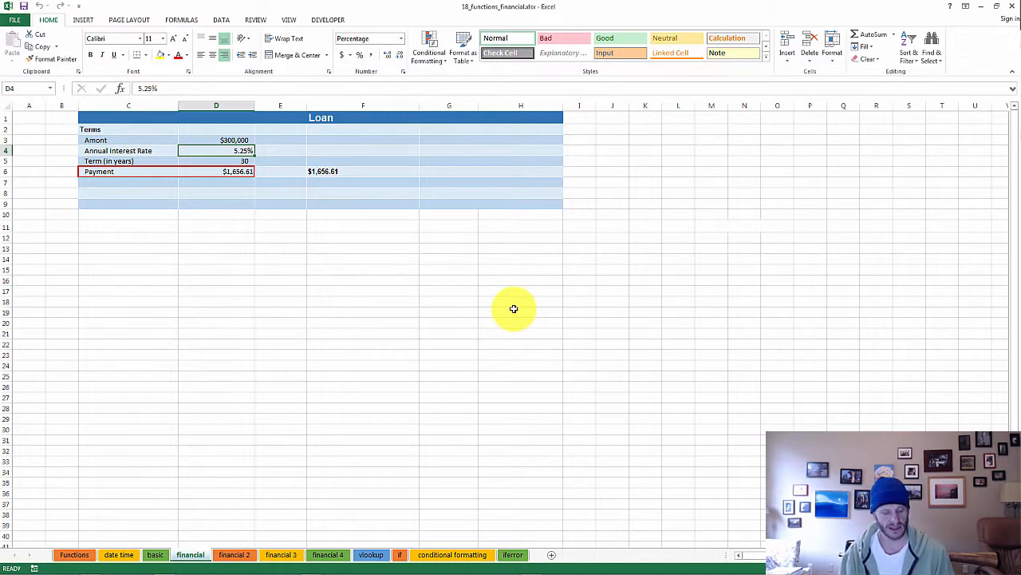
Step: Check the Interest Rate discussion e-mail in the browser, then search the web for "apr define" in a new tab
key("alt+Tab")
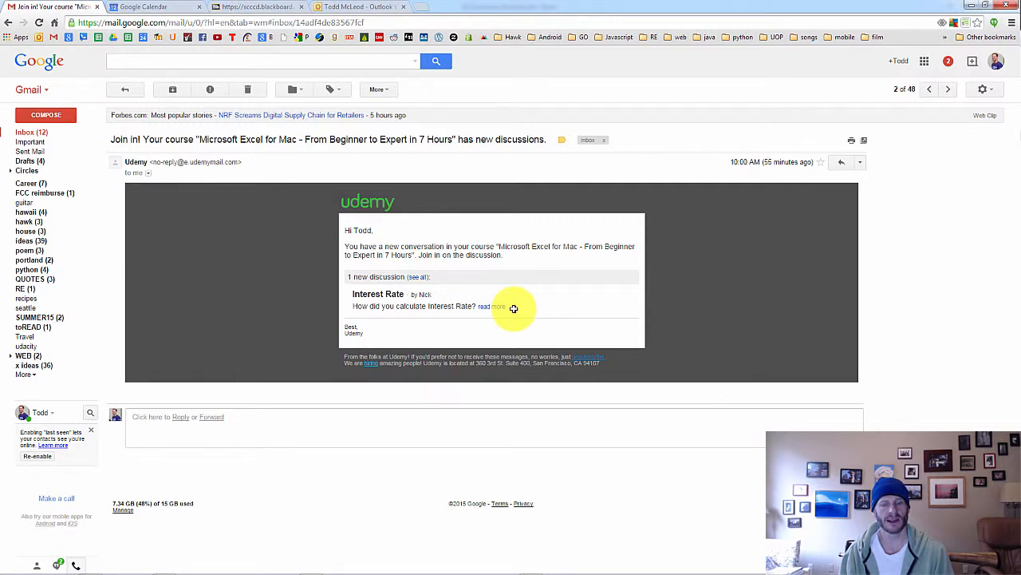
key("alt+Tab")
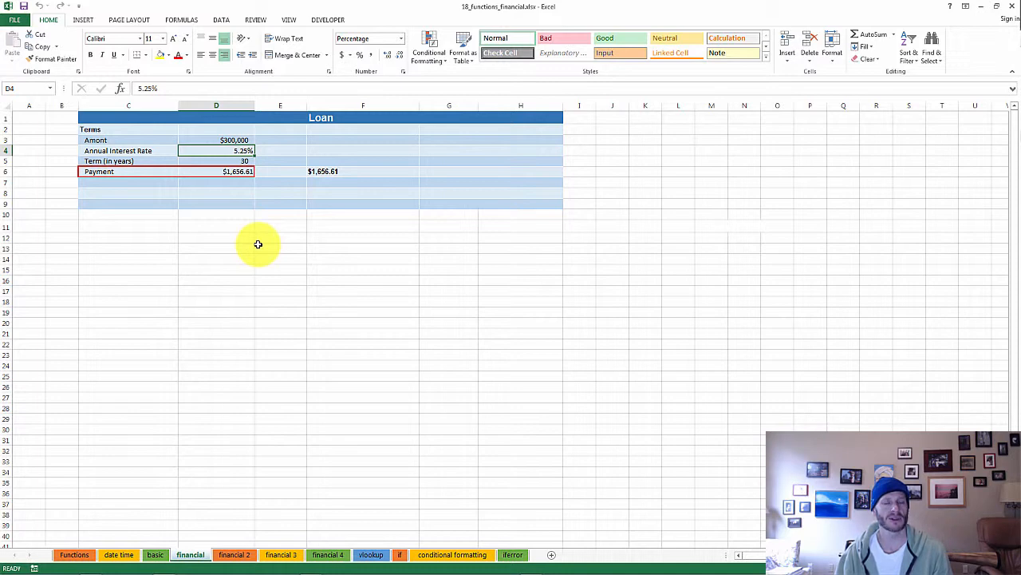
key("alt+Tab")
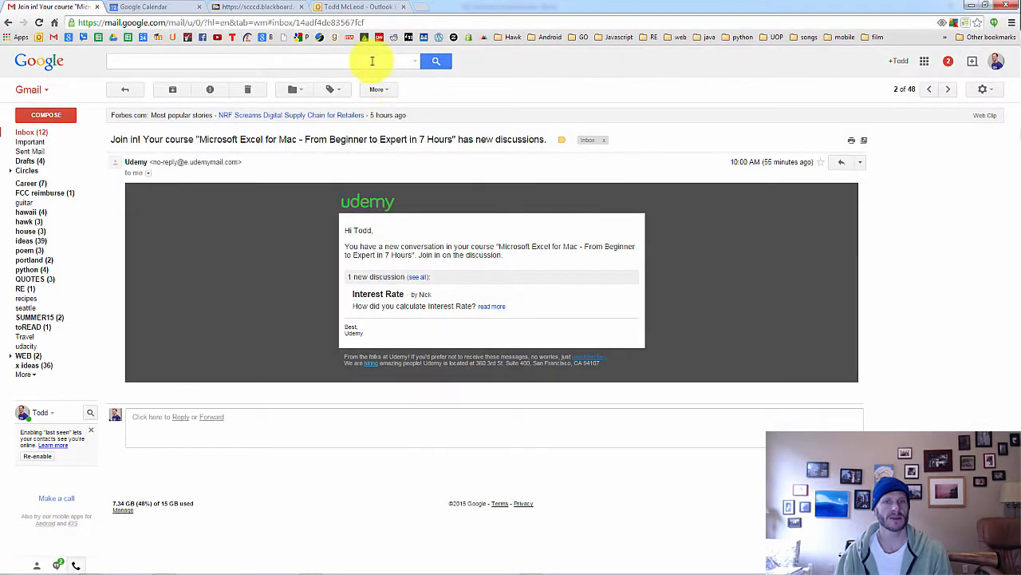
left_click(416, 8)
type("apr define")
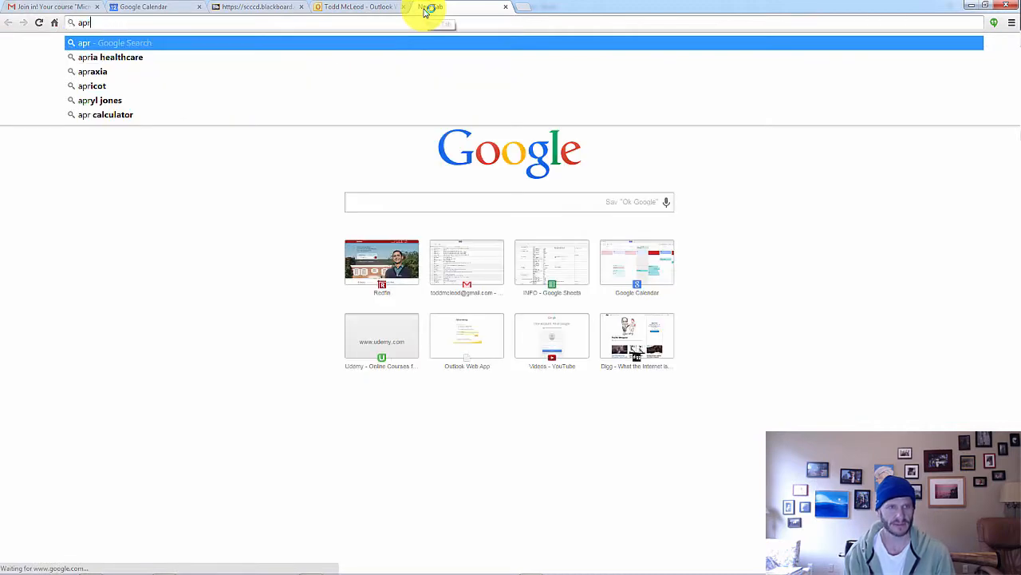
key("Return")
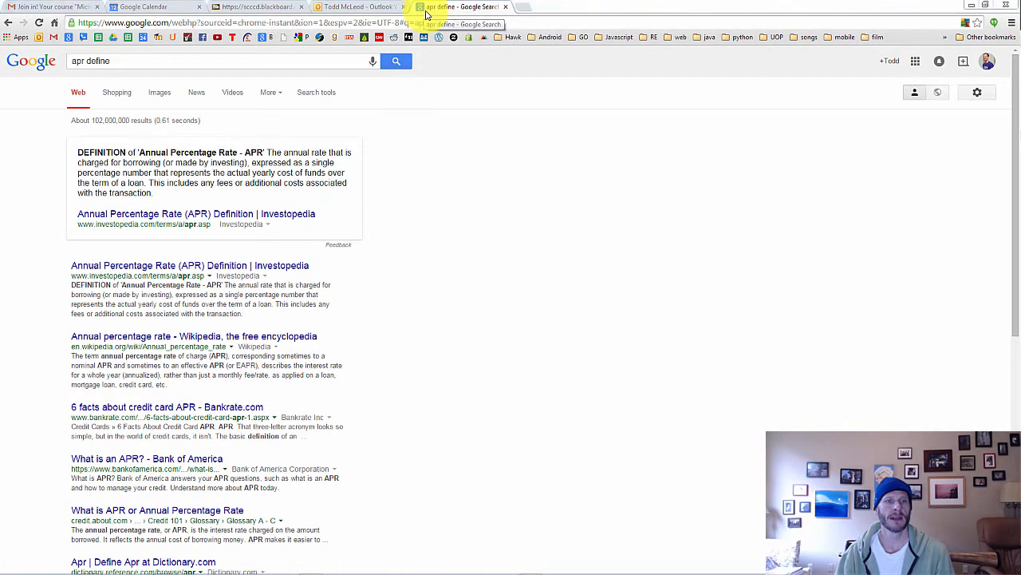
Step: Switch back to the Excel workbook and insert the PMT financial function in cell D13 of the financial sheet
key("alt+Tab")
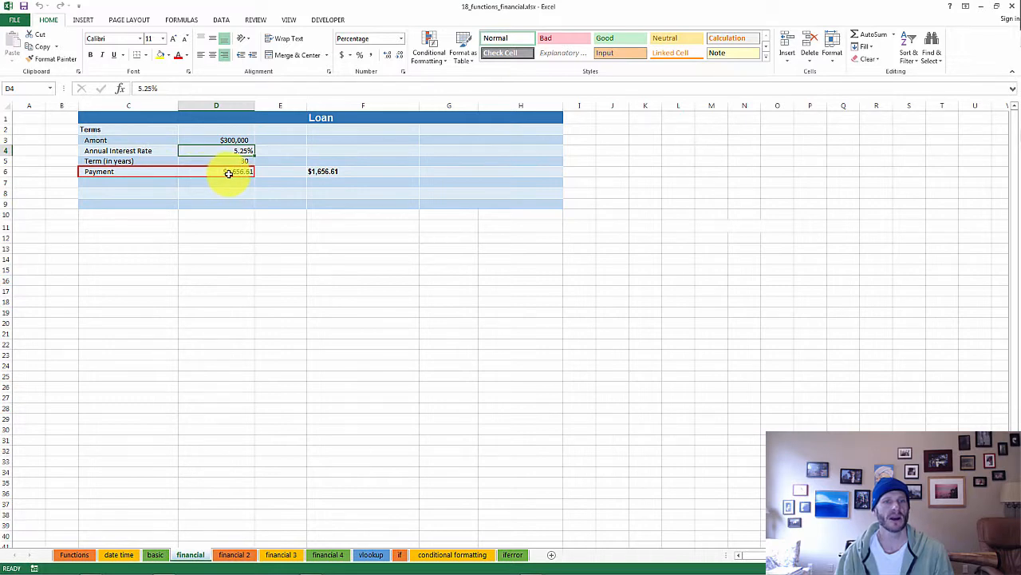
left_click(230, 248)
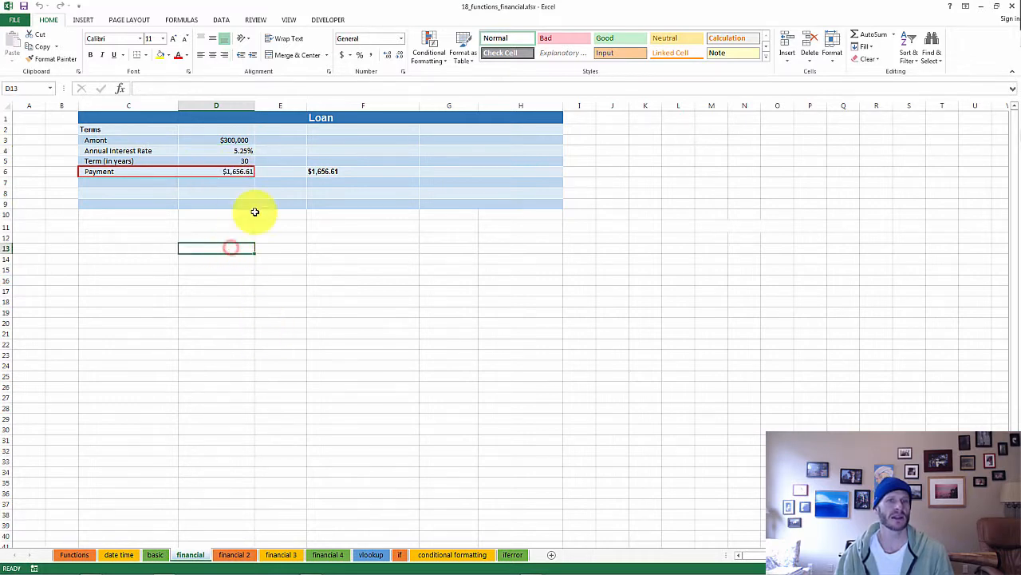
left_click(171, 19)
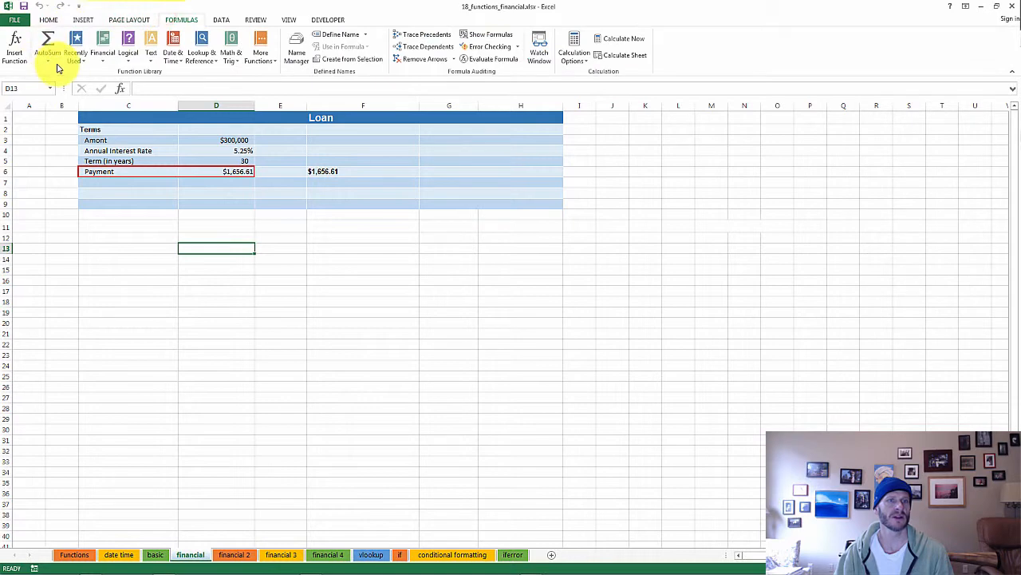
left_click(102, 60)
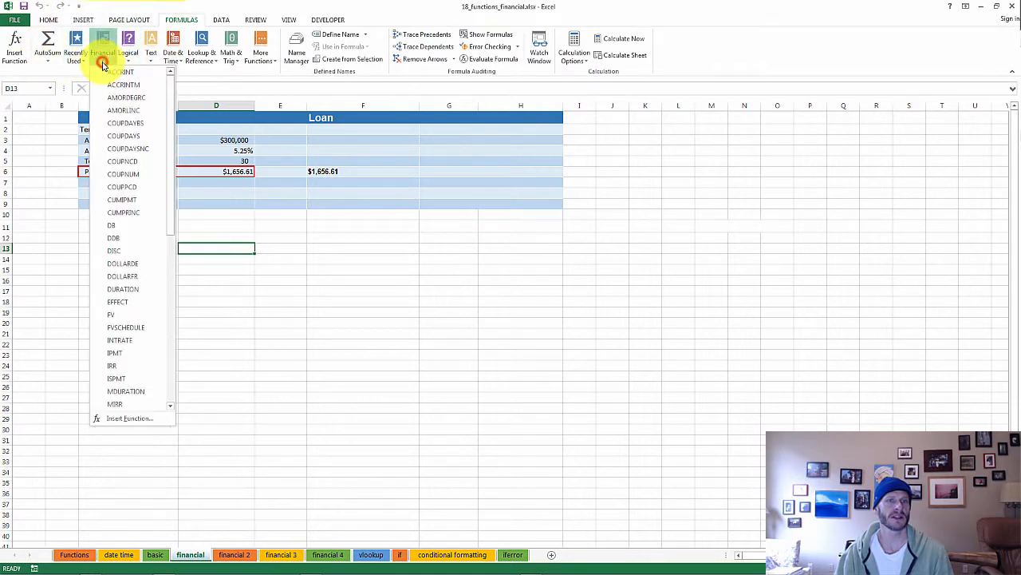
left_click(171, 346)
left_click(138, 187)
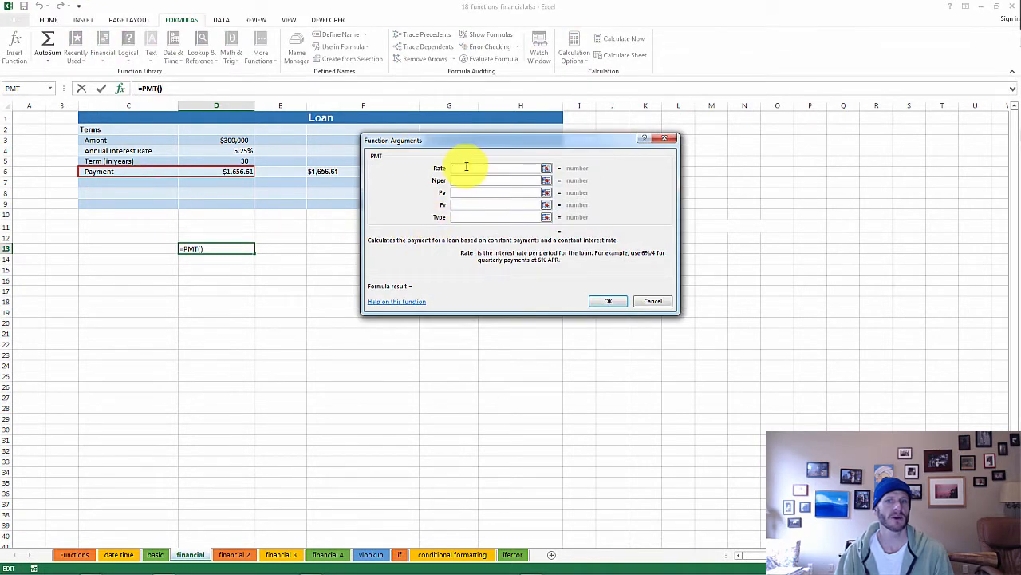
type("=")
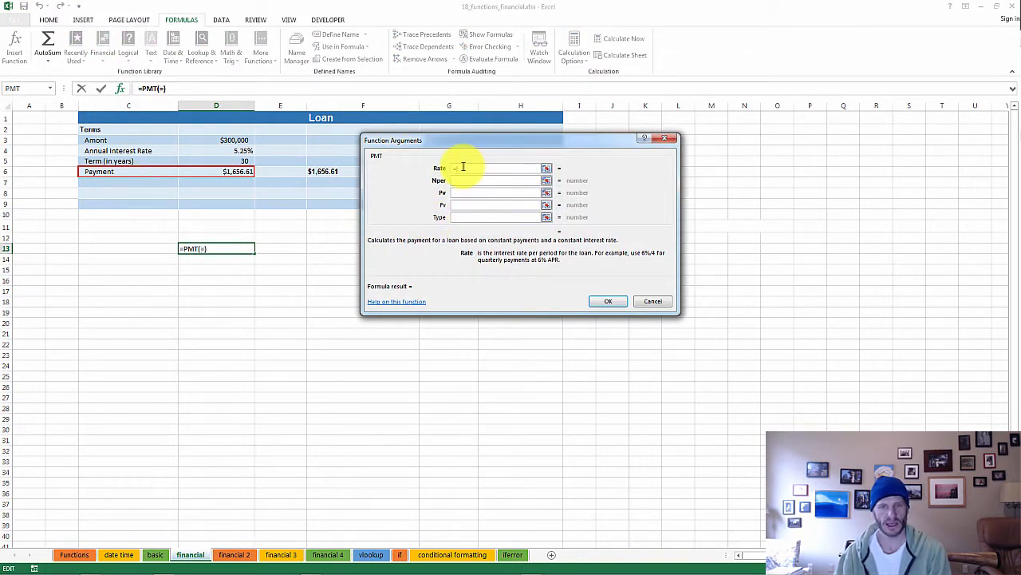
left_click(242, 151)
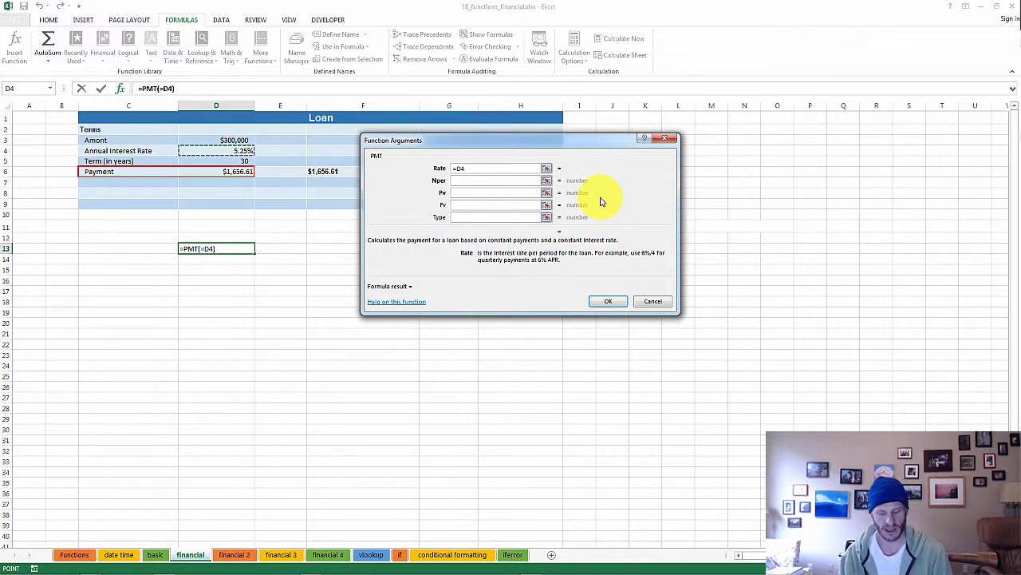
left_click(469, 168)
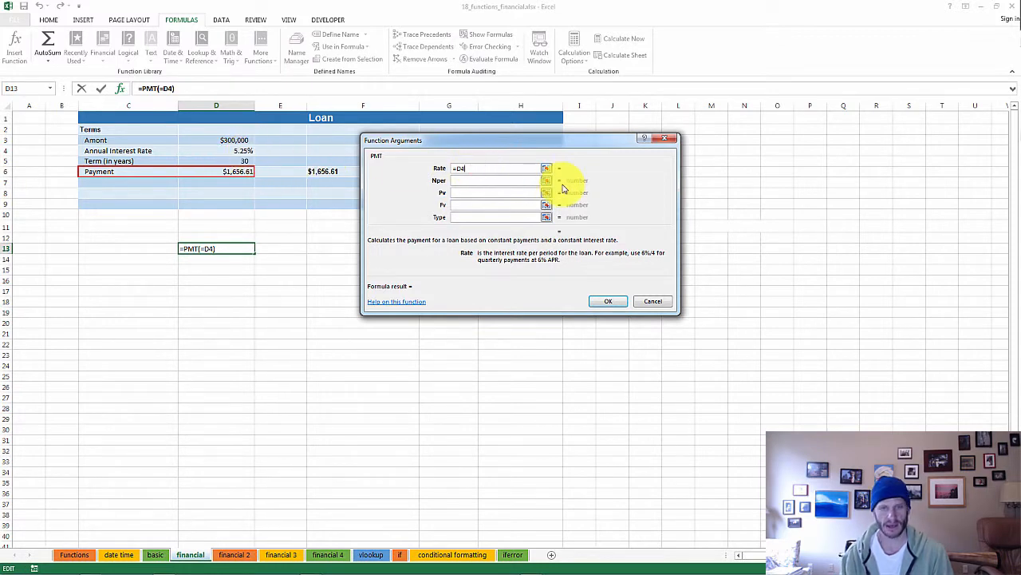
type("/12")
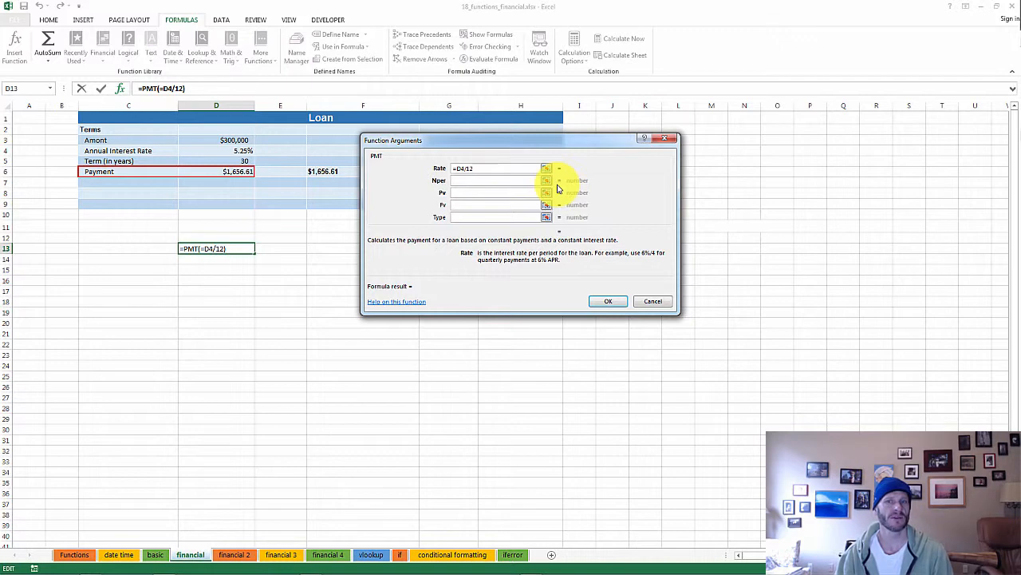
left_click(465, 183)
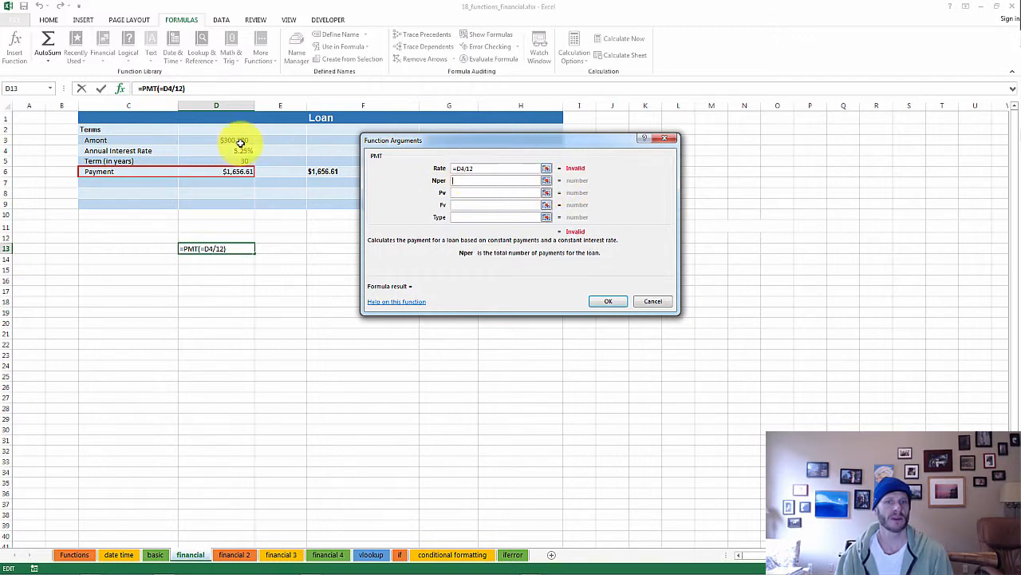
Step: Re-enter the PMT Rate argument as =D4/12, referencing the annual interest rate
left_click(474, 168)
key("ctrl+a")
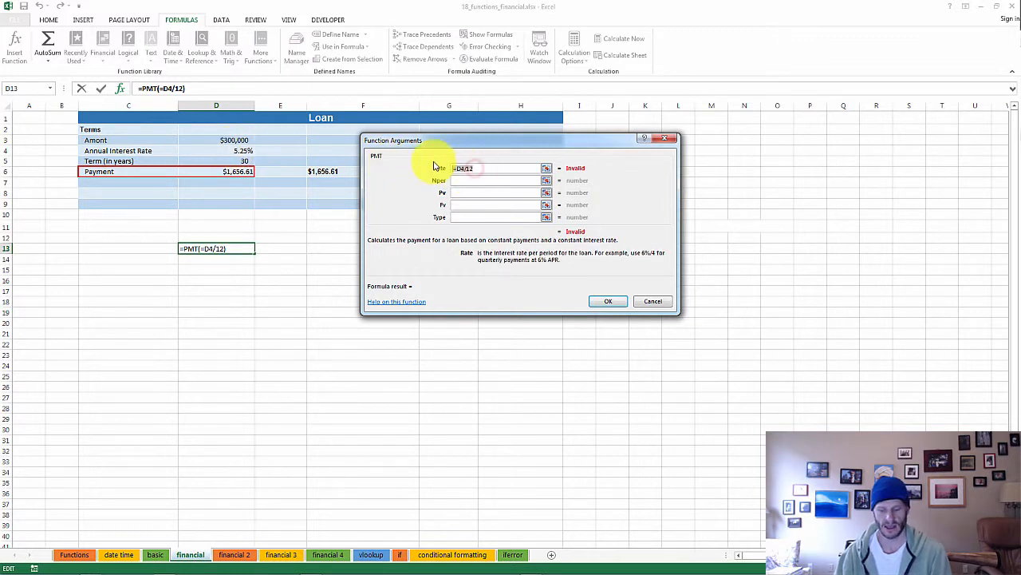
type("=")
left_click(240, 151)
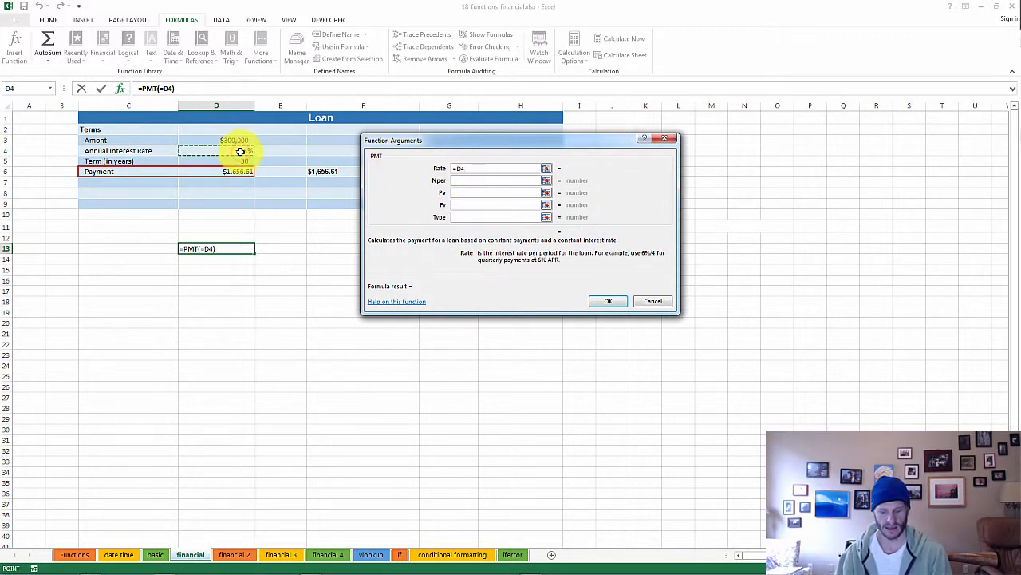
type("/12")
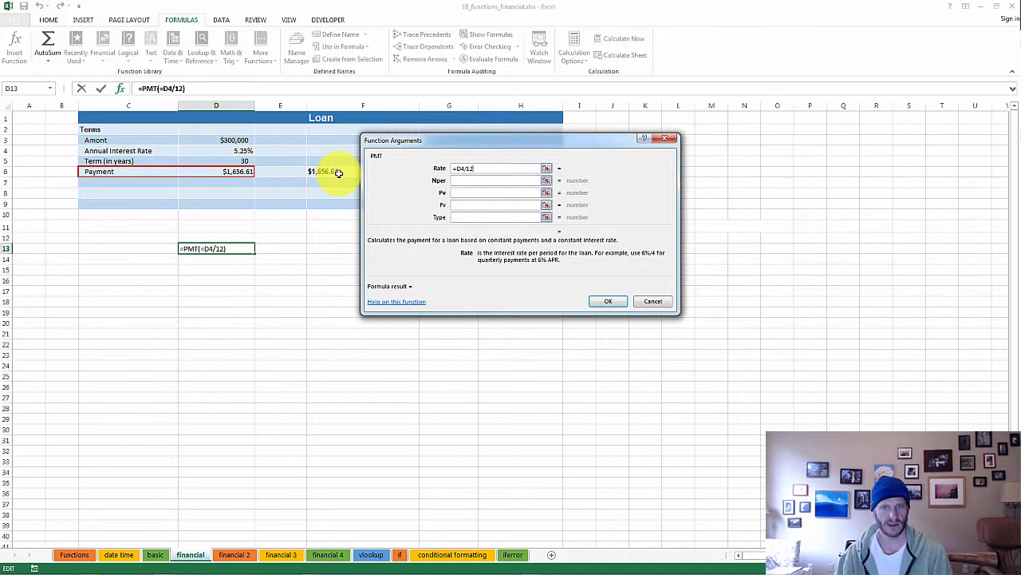
Step: Set the Nper argument to D5*12 and remove the equals sign from the Rate argument so it reads D4/12
left_click(460, 182)
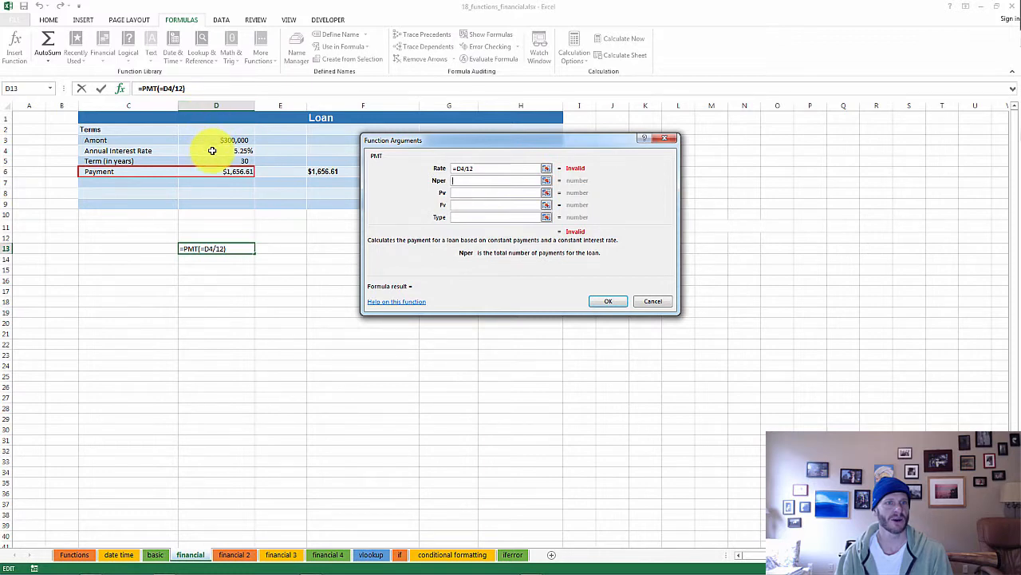
left_click(463, 180)
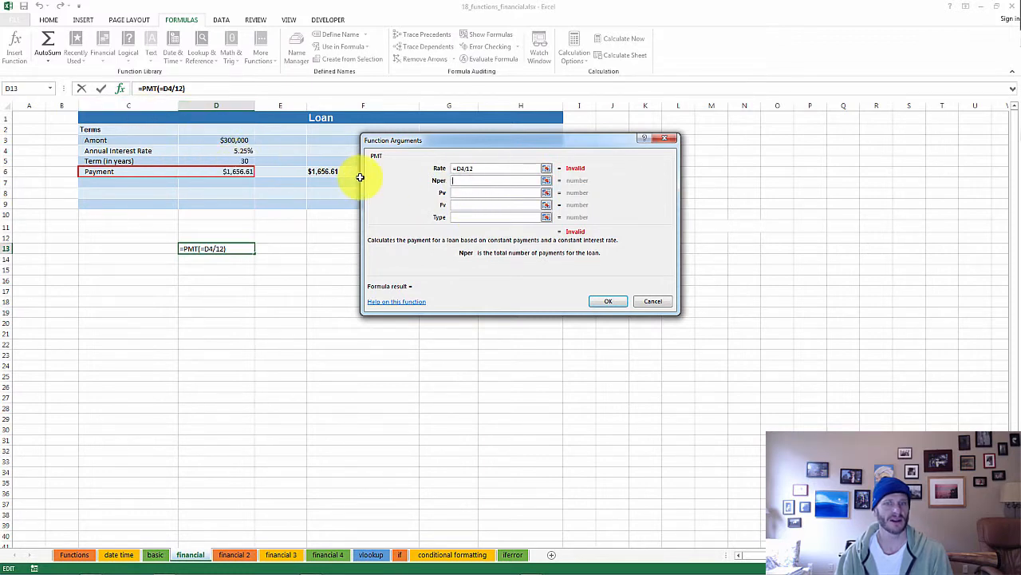
left_click(236, 161)
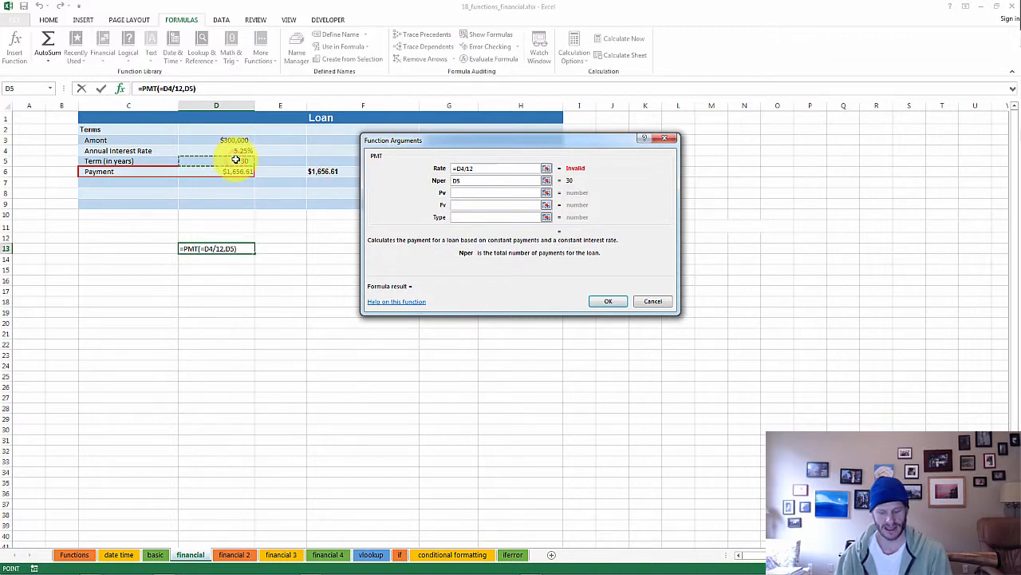
type("*")
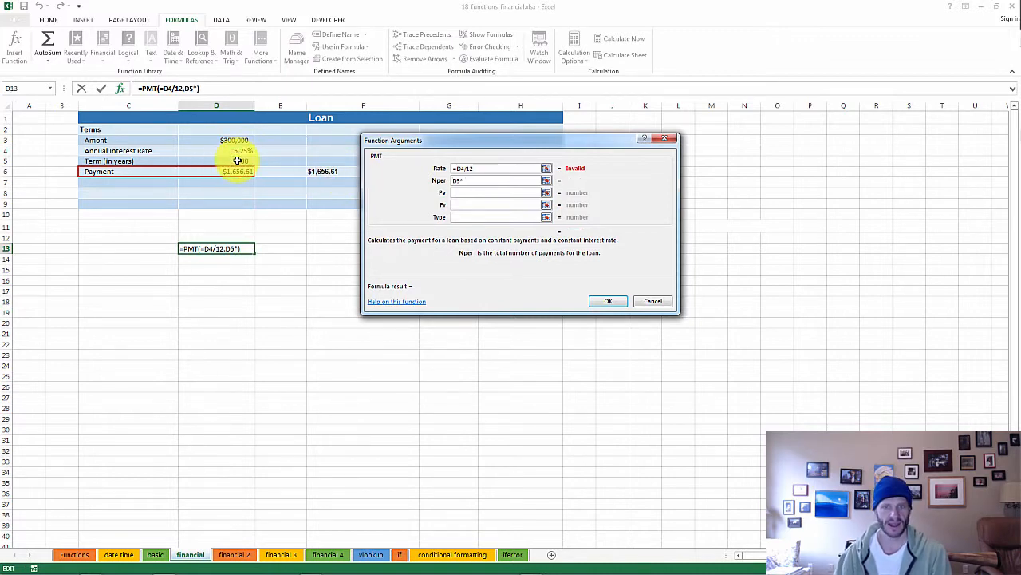
type("12")
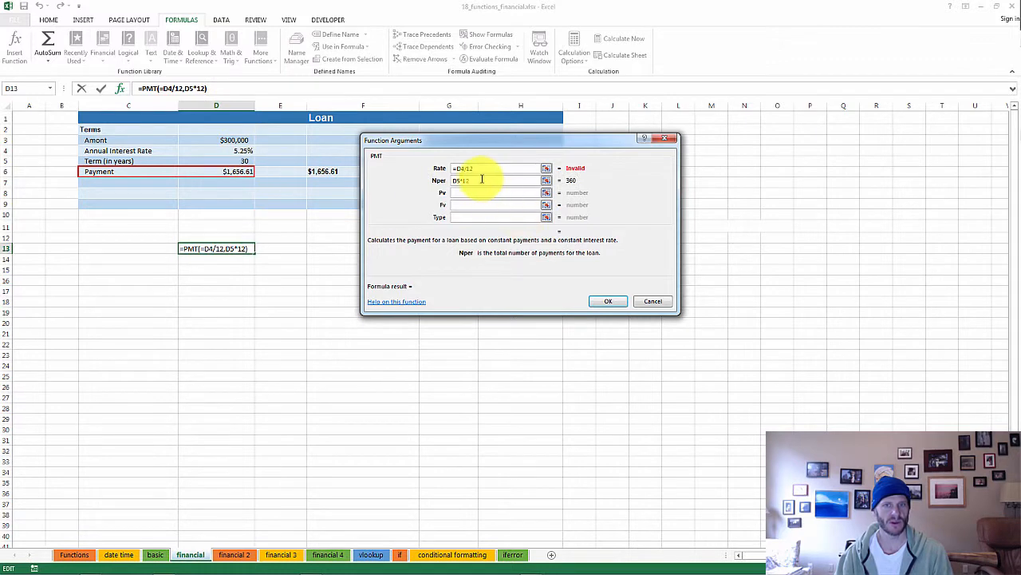
left_click(459, 169)
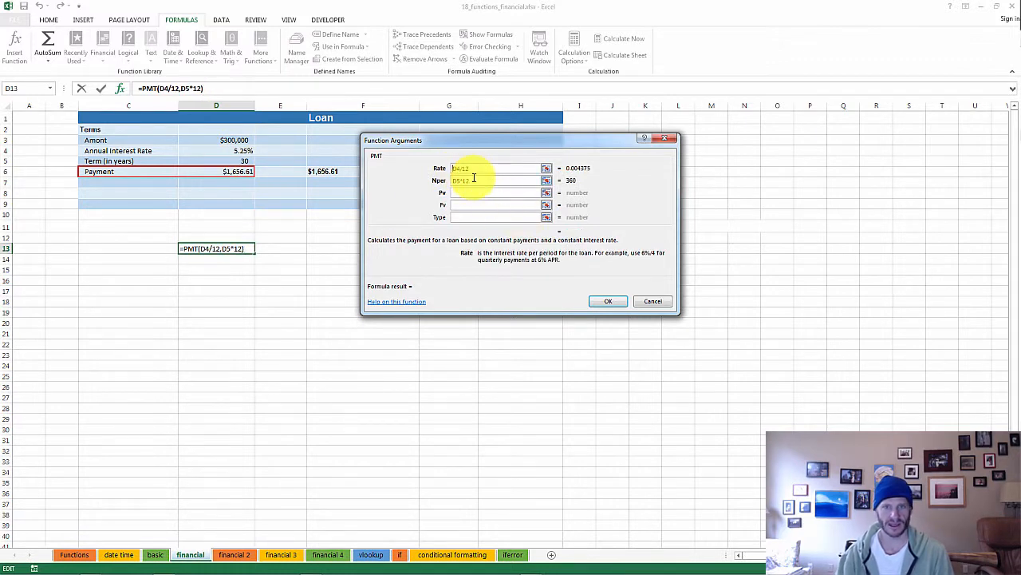
Step: Set the Pv argument to -D3 and Fv to 0, and complete the PMT formula in D13
left_click(466, 193)
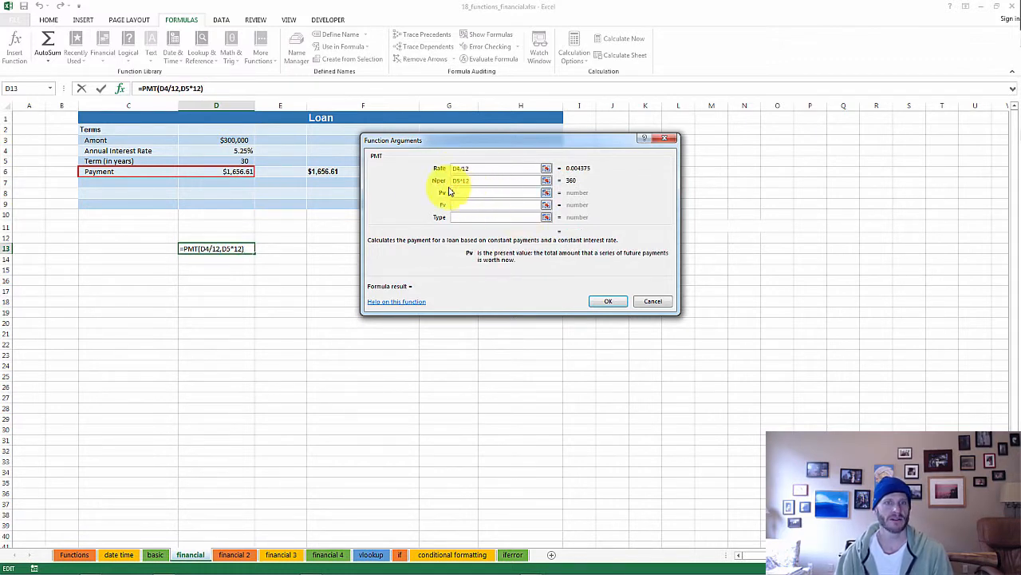
type("-")
left_click(229, 141)
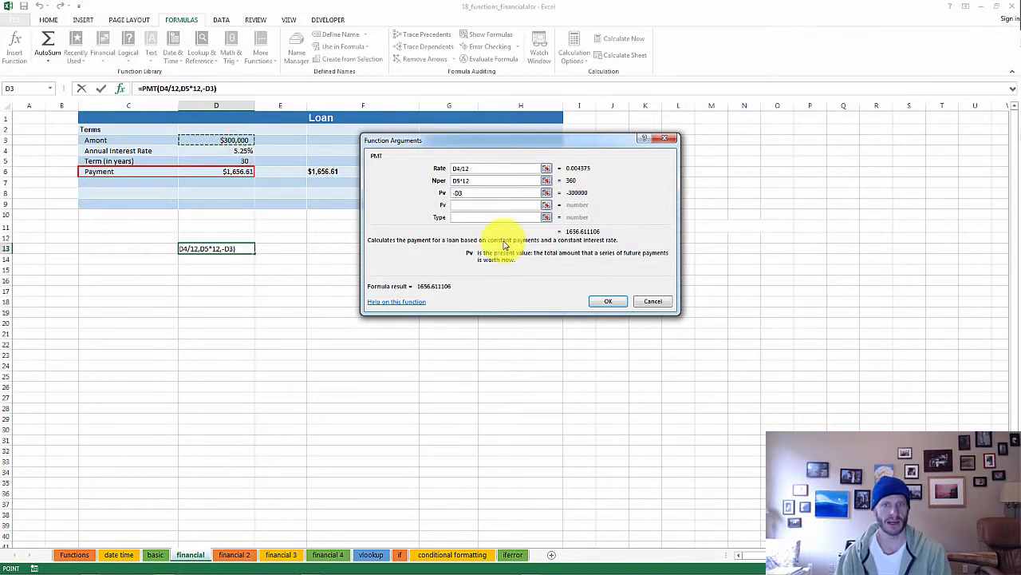
left_click(468, 206)
type("0")
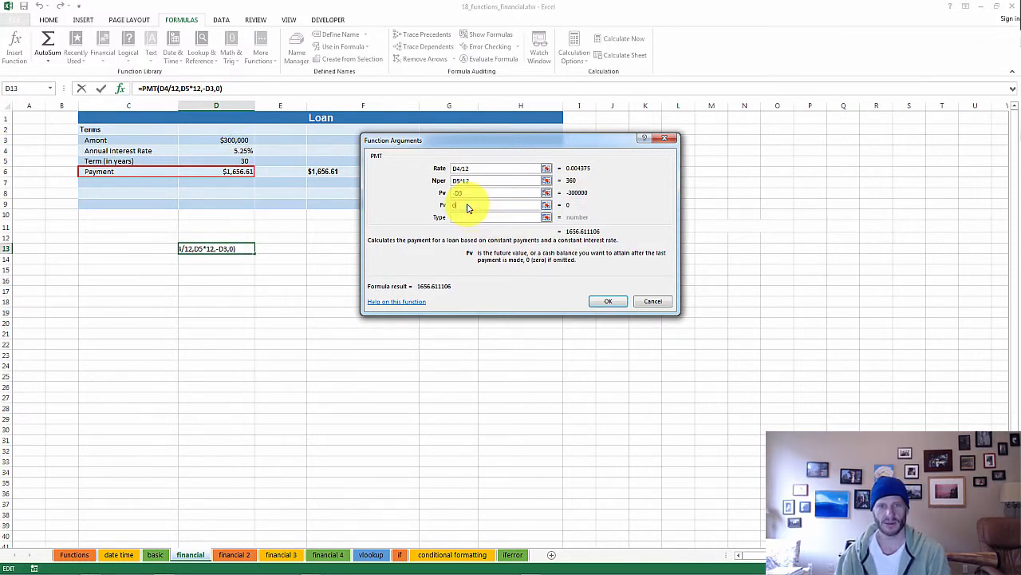
left_click(609, 301)
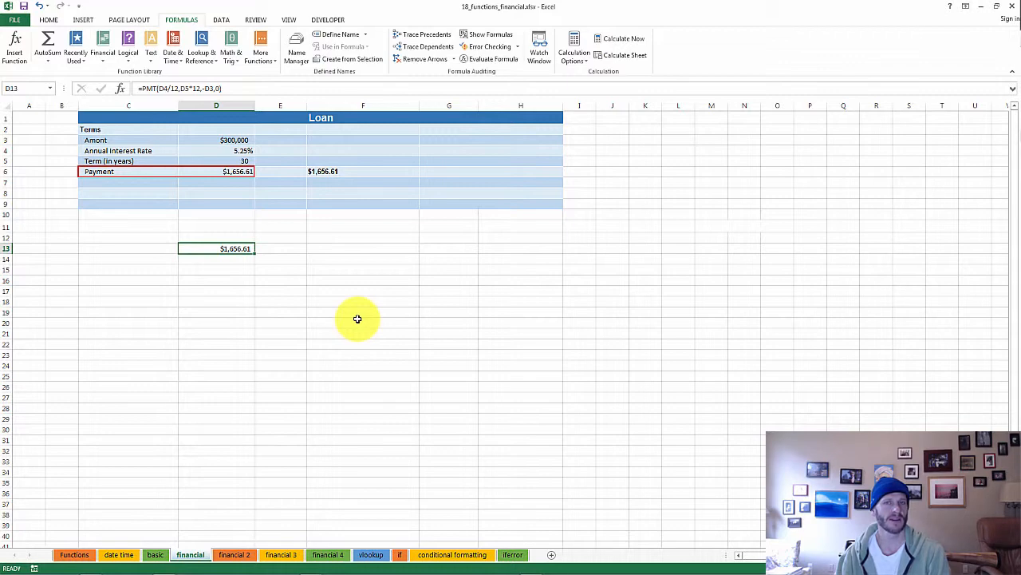
Step: Look through the financial 2, financial 3 and vlookup sheets for other financial examples
left_click(245, 554)
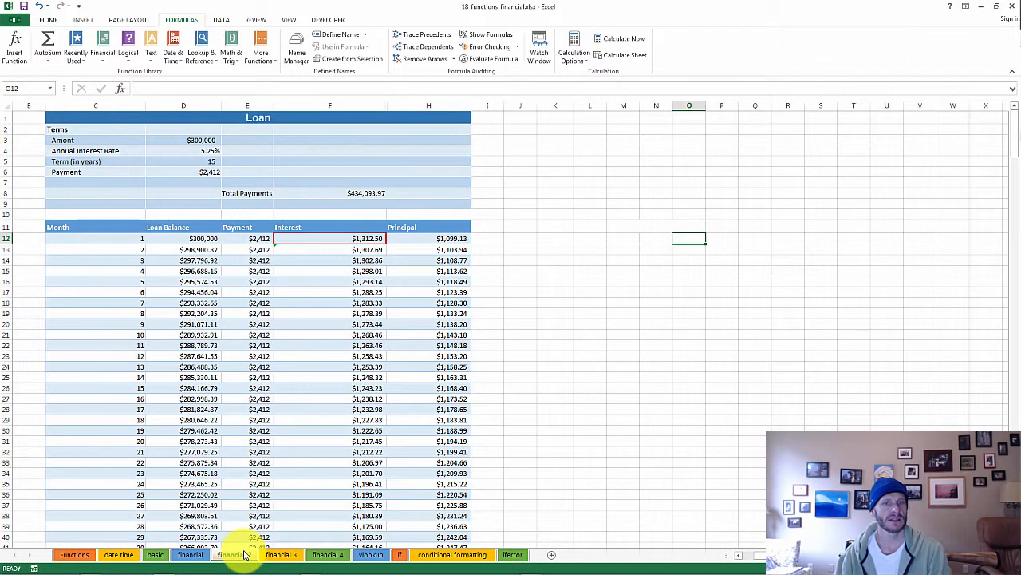
left_click(288, 555)
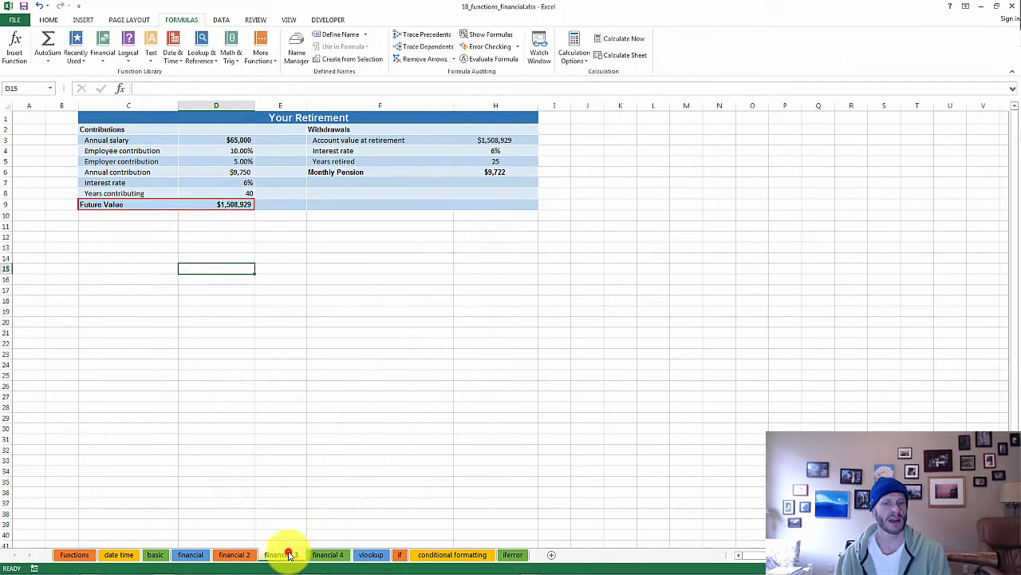
left_click(326, 554)
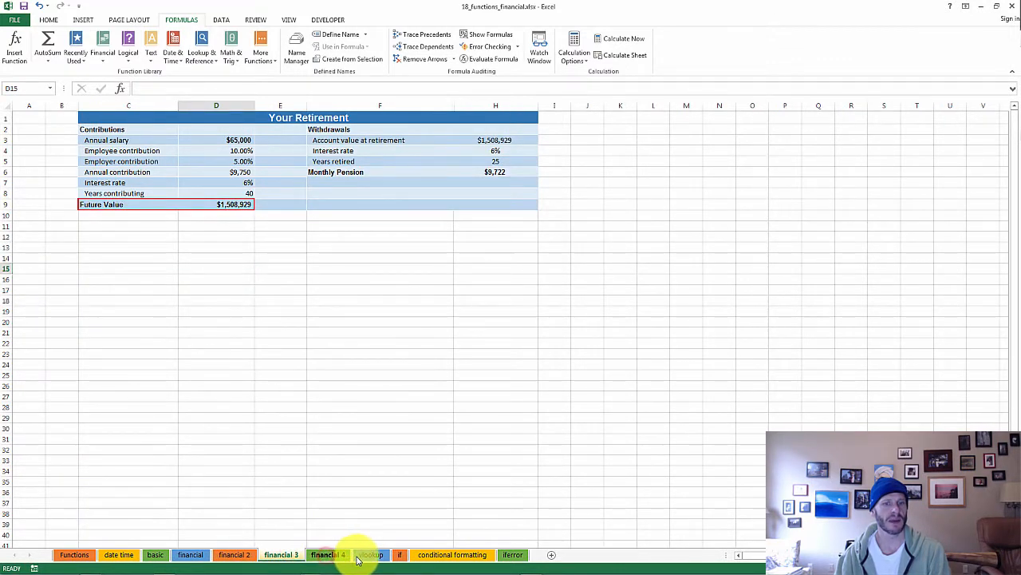
left_click(367, 554)
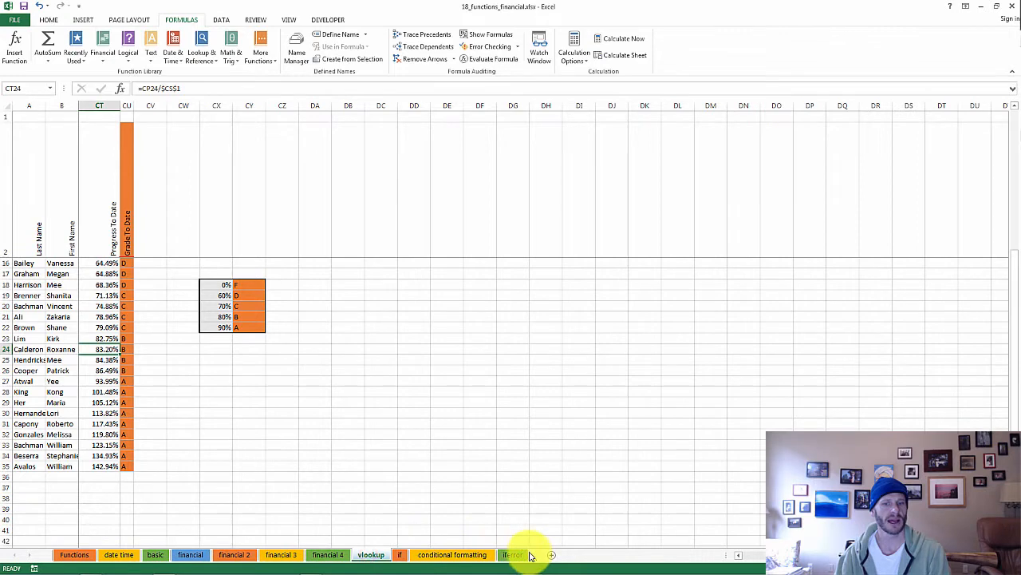
left_click(279, 554)
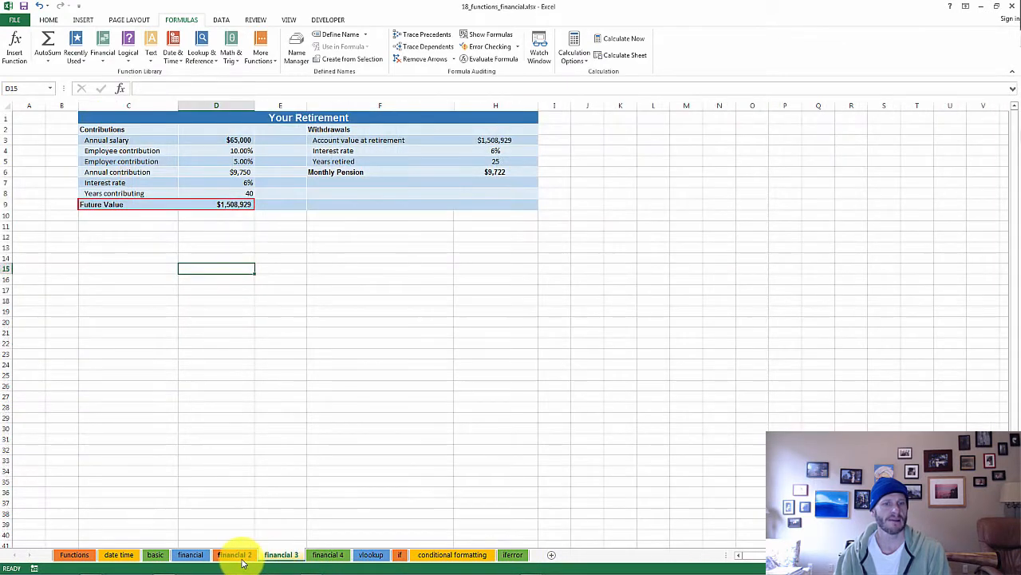
Step: On the financial 2 sheet, unhide column G between the Interest and Principal columns
left_click(234, 555)
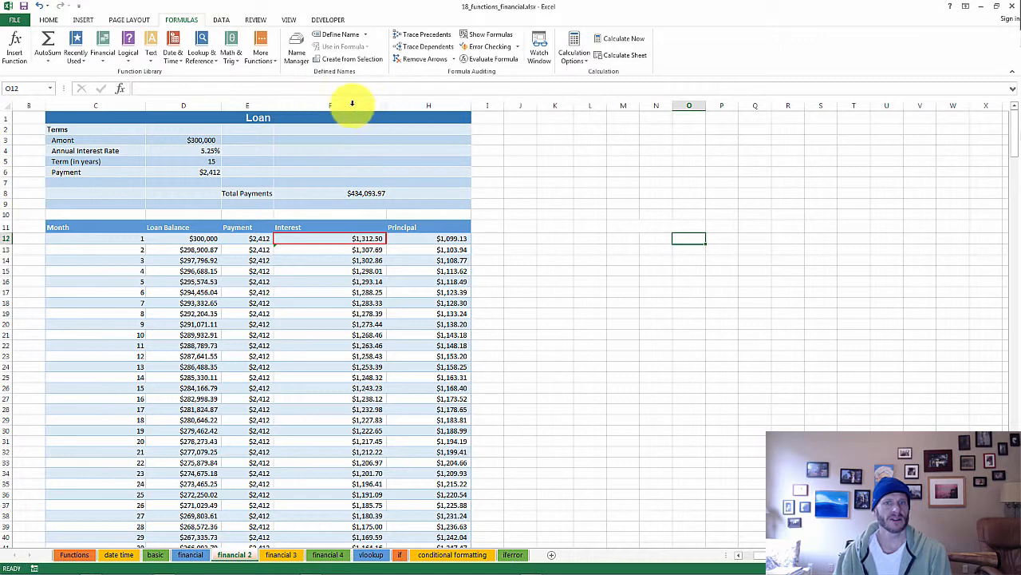
left_click_drag(402, 104, 399, 103)
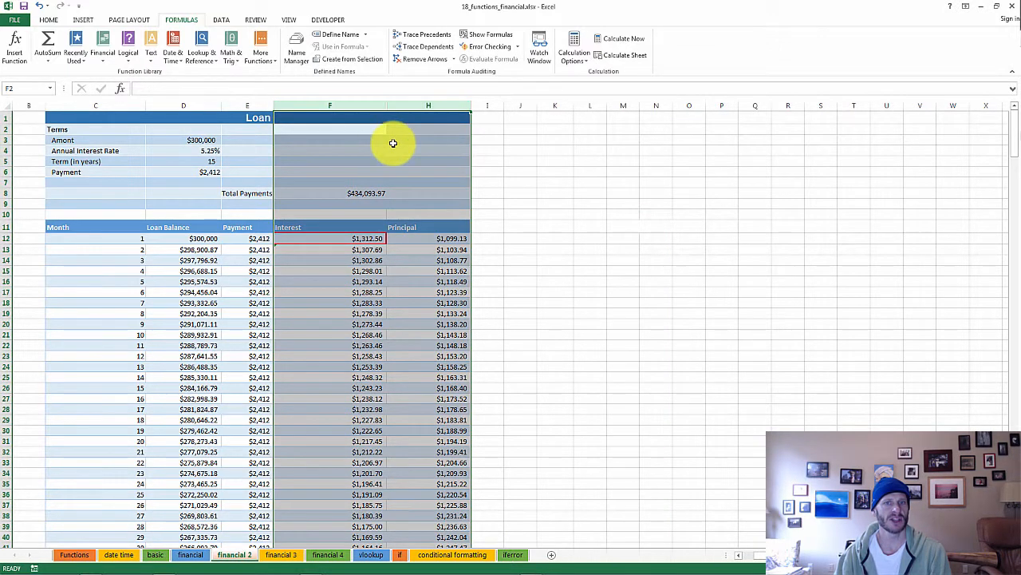
right_click(392, 142)
key("Escape")
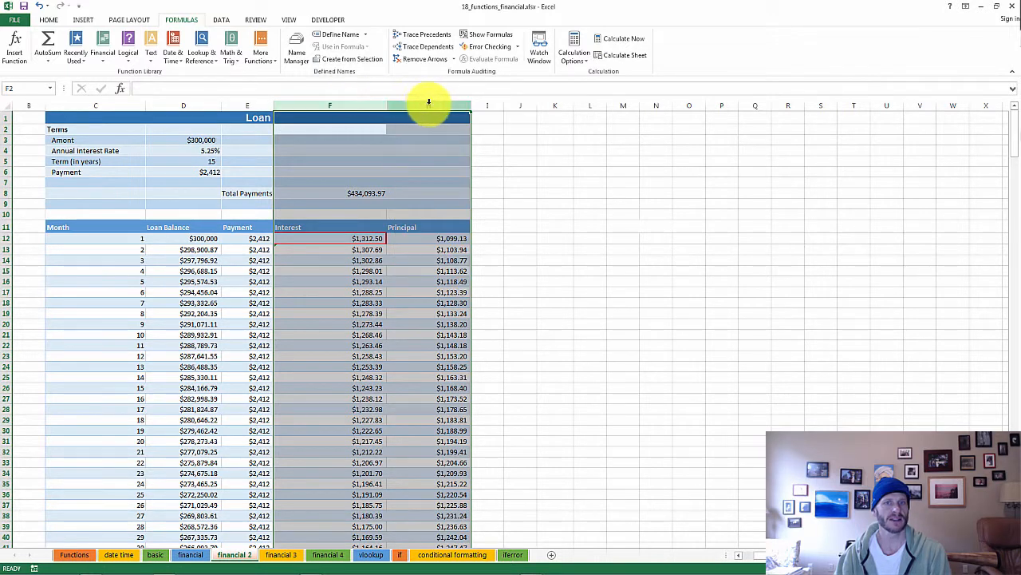
right_click(403, 119)
key("Escape")
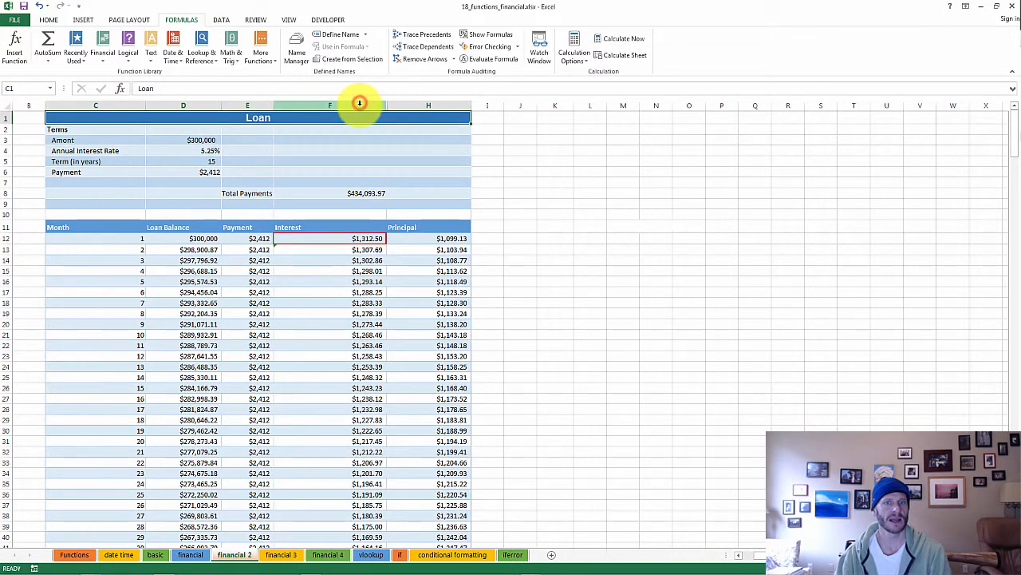
left_click_drag(360, 103, 410, 121)
right_click(409, 121)
key("Escape")
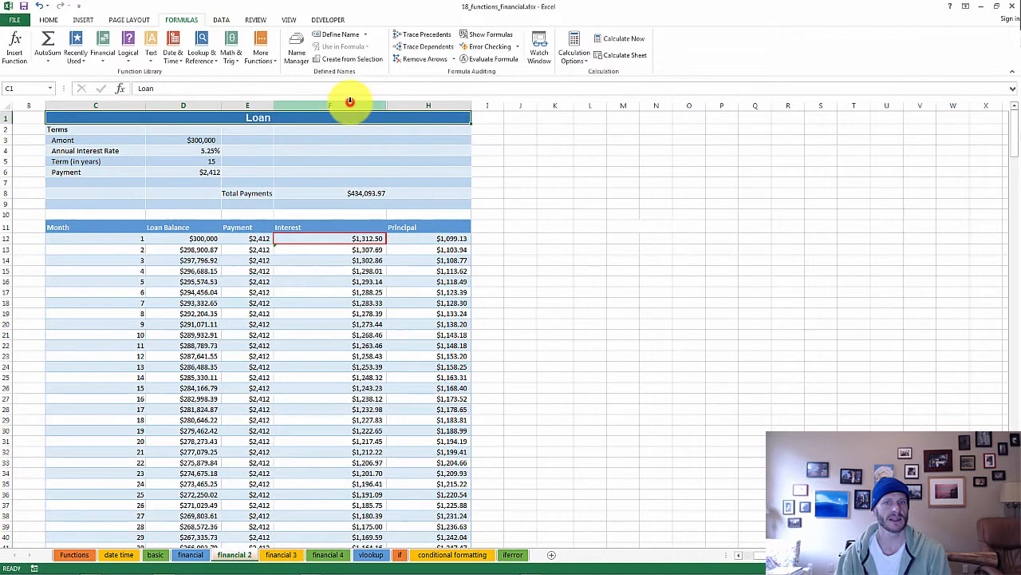
left_click_drag(346, 103, 411, 98)
right_click(407, 104)
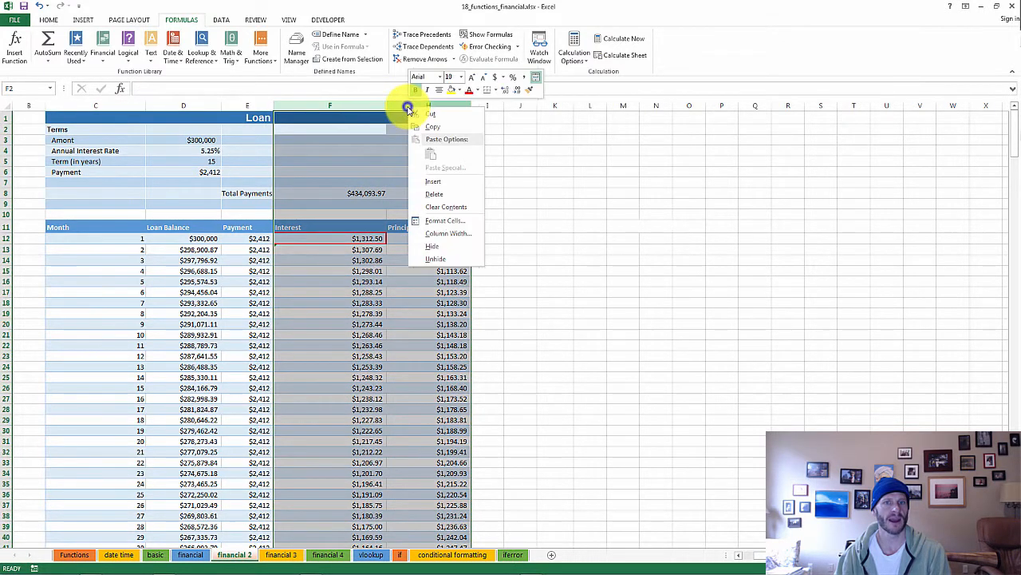
left_click(455, 259)
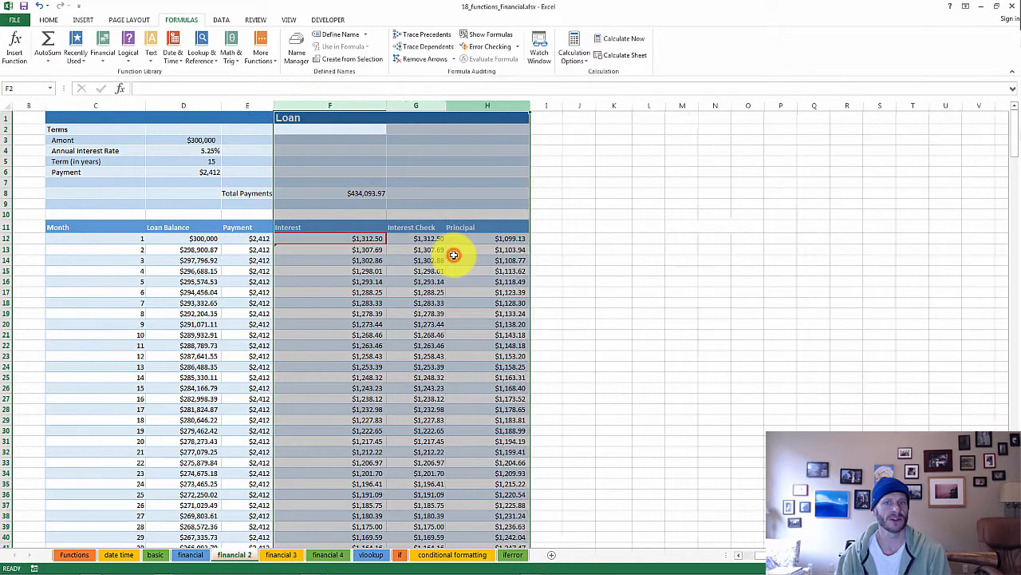
Step: Compare the first-month formulas in the Interest Check and Interest columns, cells G12 and F12
left_click(434, 239)
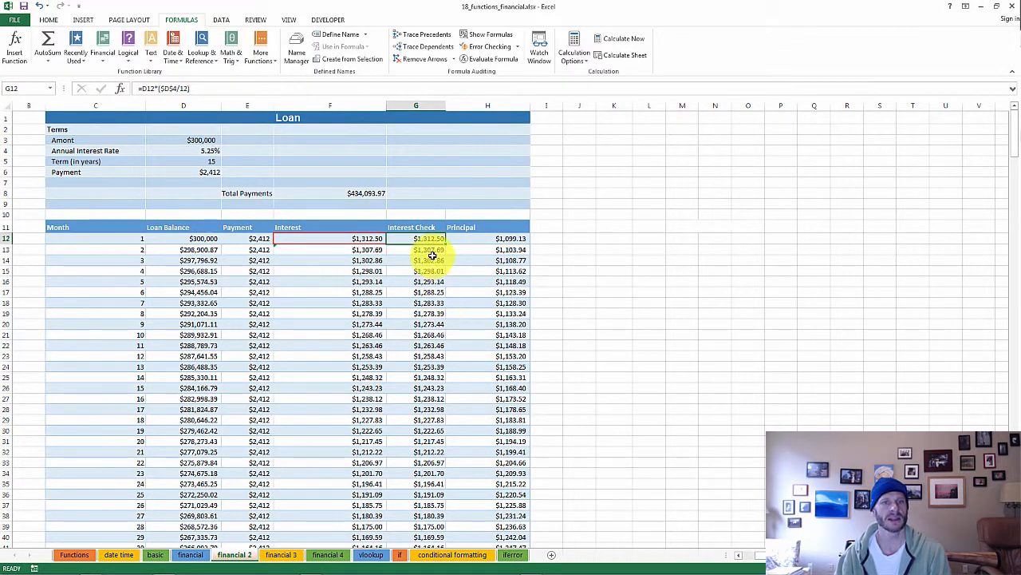
left_click(326, 237)
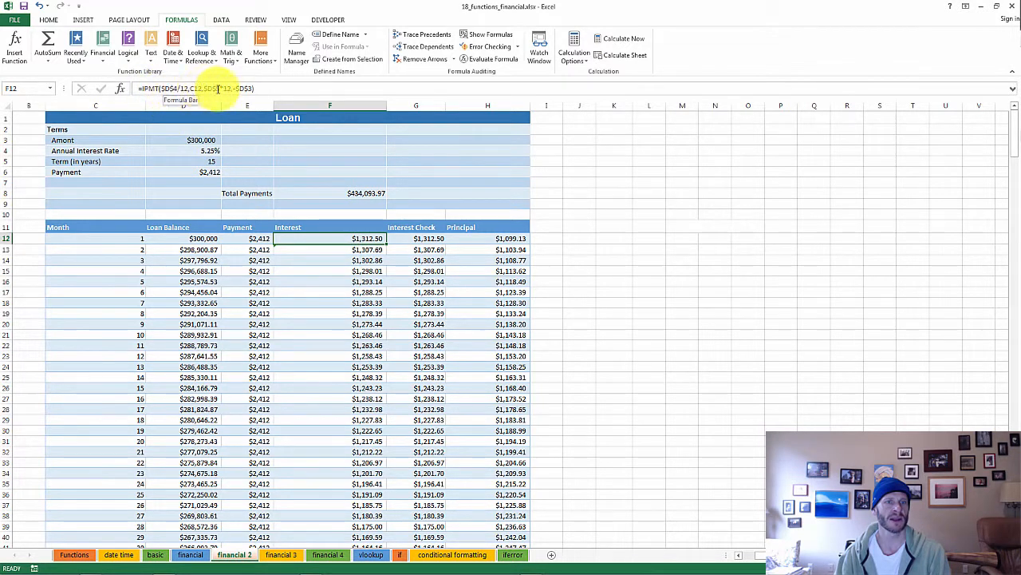
left_click(431, 238)
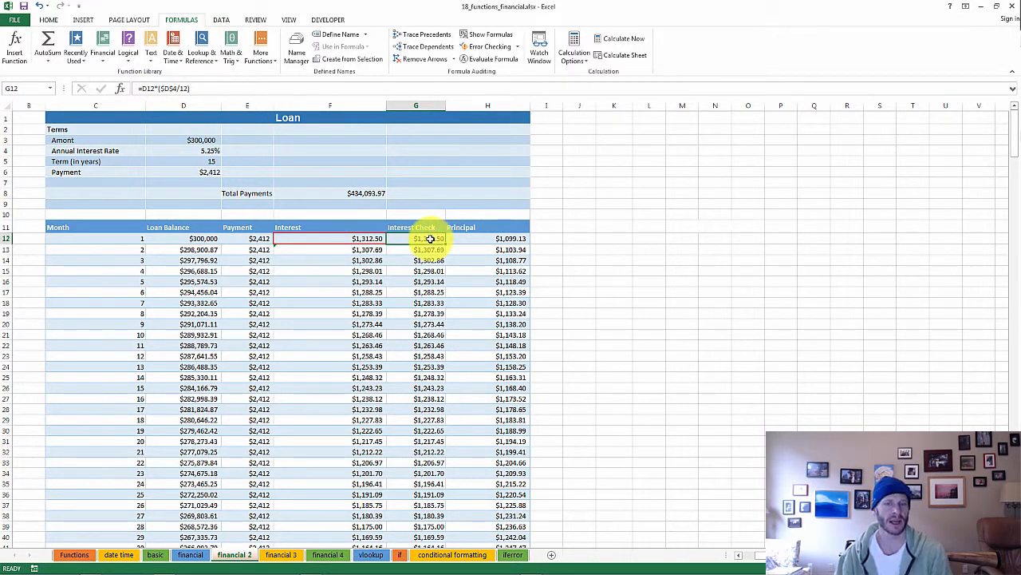
Step: Enter =D12*D4 in J12 to multiply the first loan balance by the annual rate, and widen column J
left_click(578, 238)
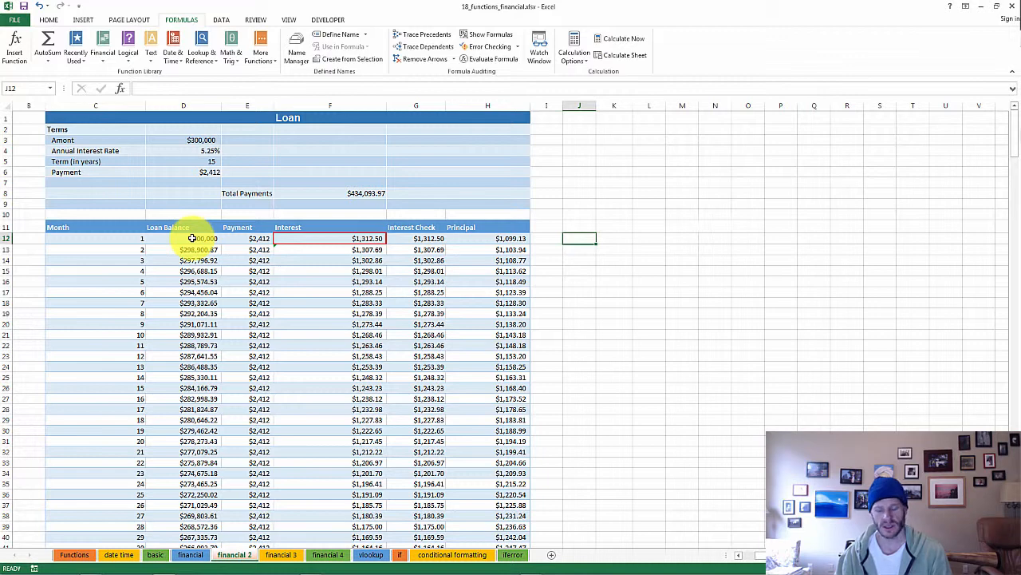
type("=")
left_click(193, 238)
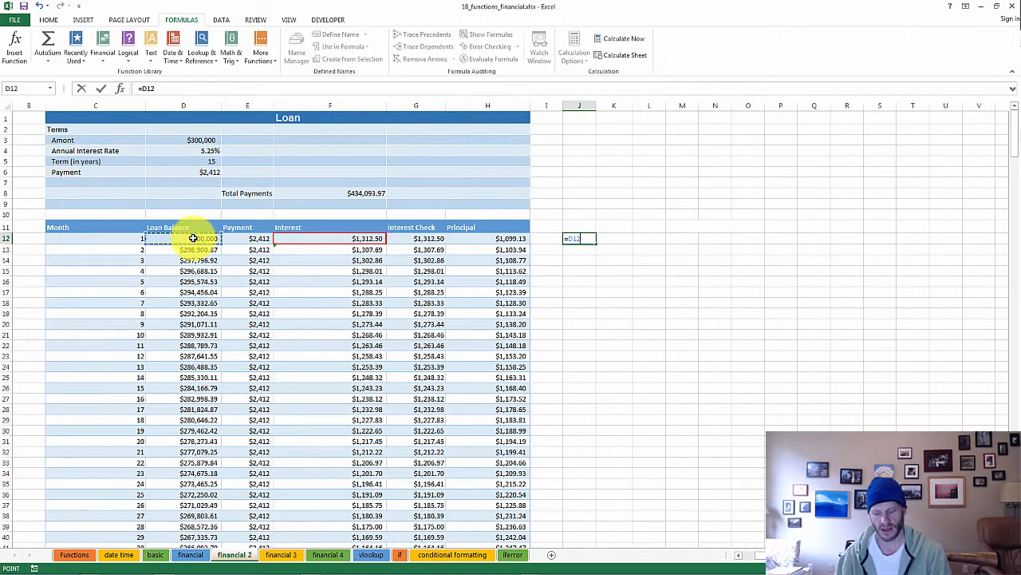
type("*")
left_click(204, 150)
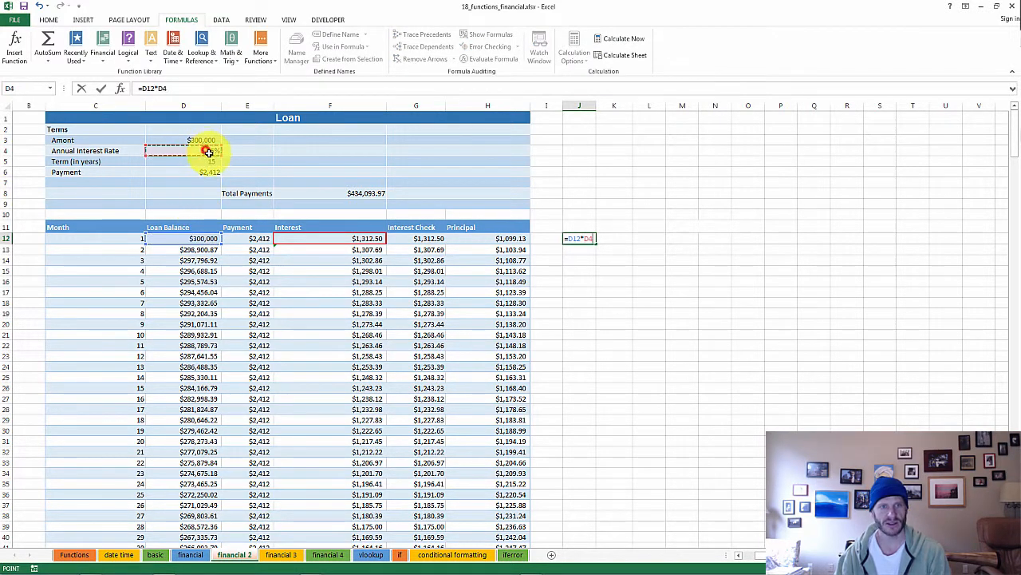
key("Return")
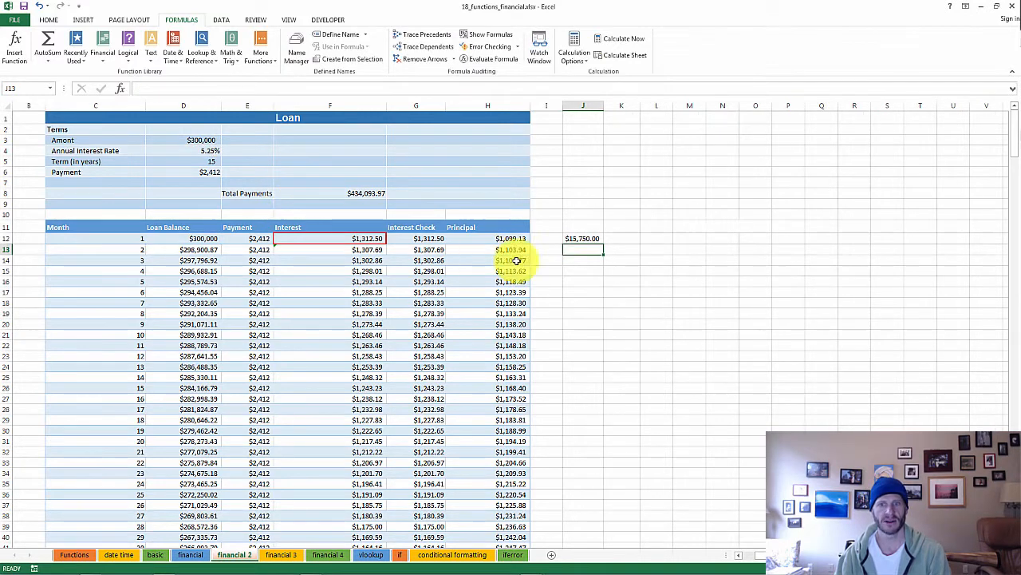
left_click_drag(604, 106, 620, 106)
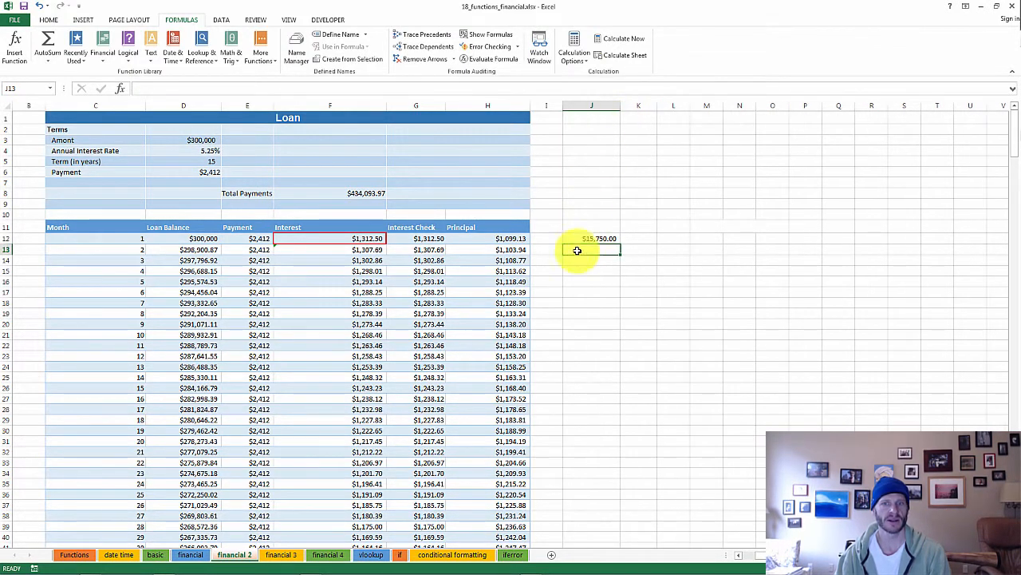
Step: Change the J12 formula to =D12*(D4/12) so it uses the monthly interest rate
left_click(606, 238)
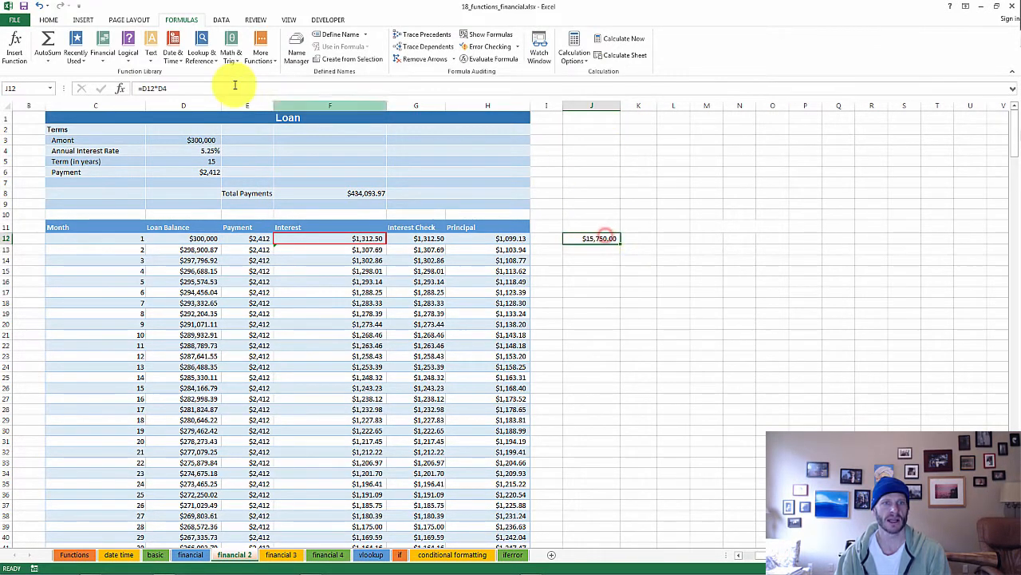
left_click(189, 92)
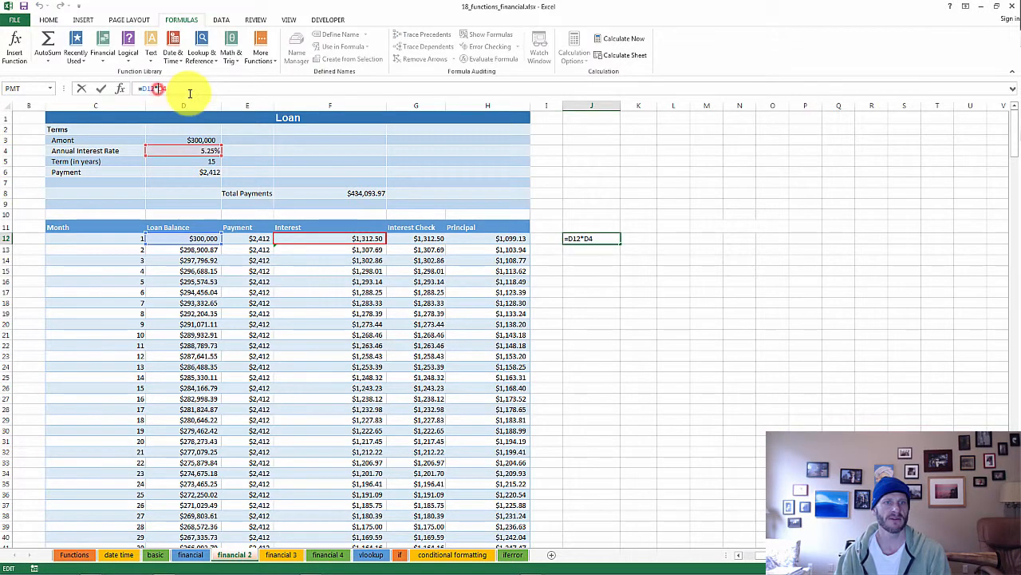
type("(")
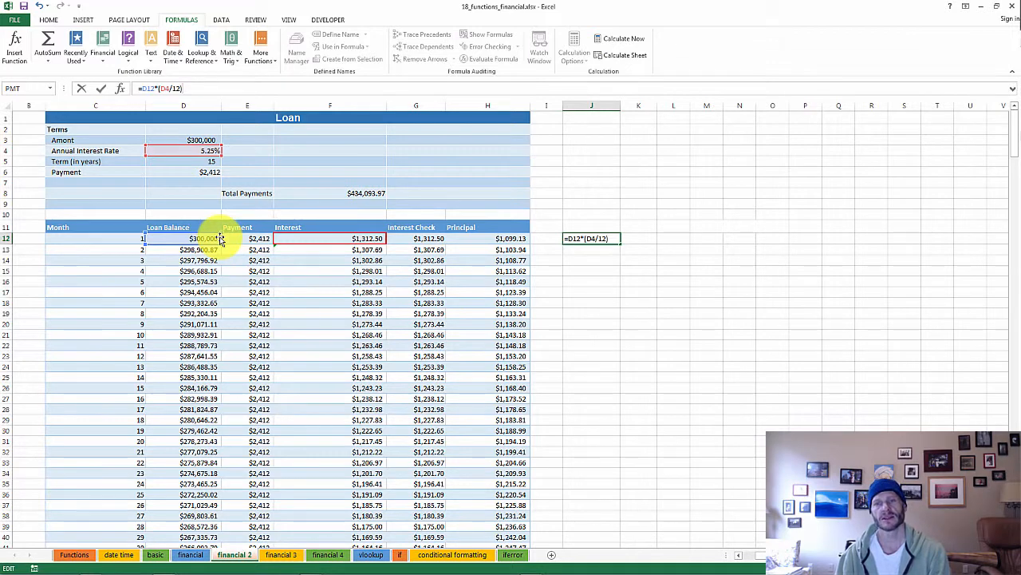
key("Return")
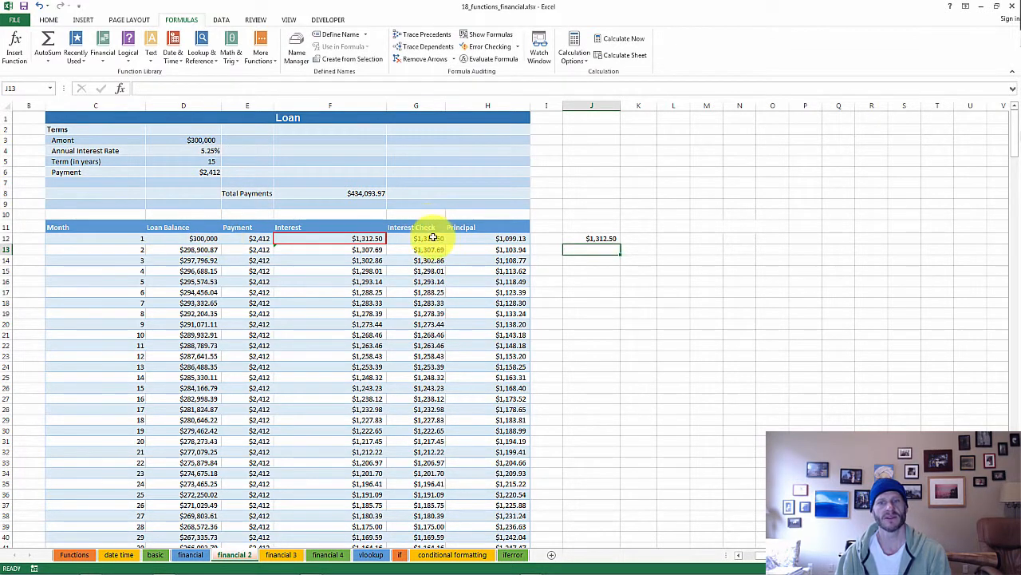
Step: Make the interest rate reference in J12 absolute so the formula reads =D12*($D$4/12)
left_click(603, 238)
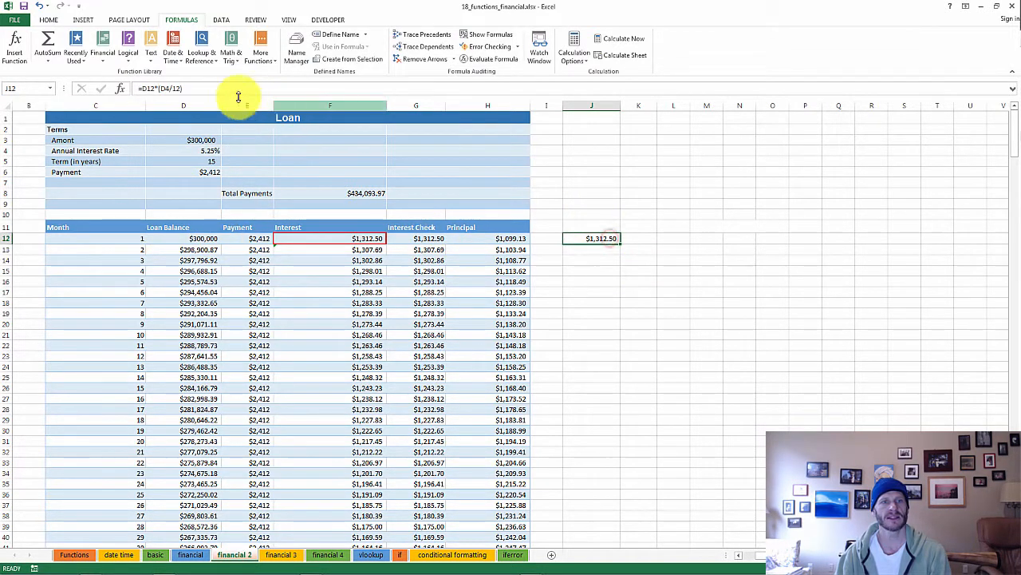
left_click(163, 88)
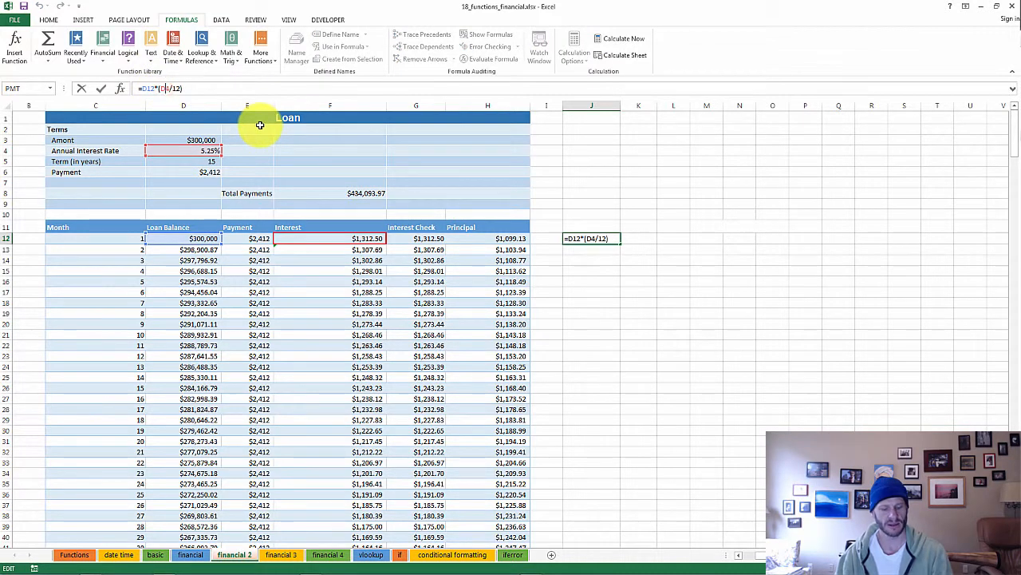
key("F4")
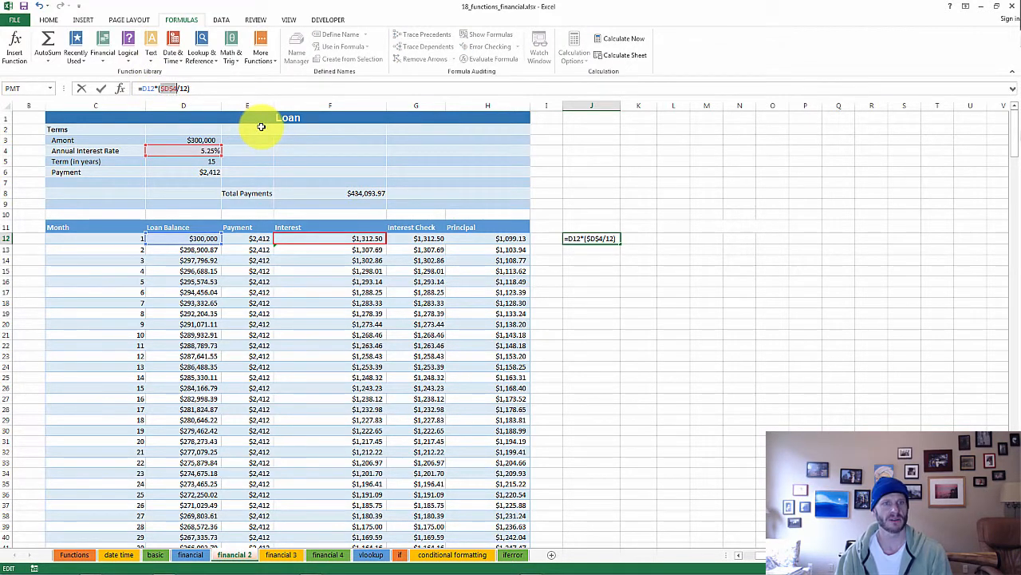
key("Return")
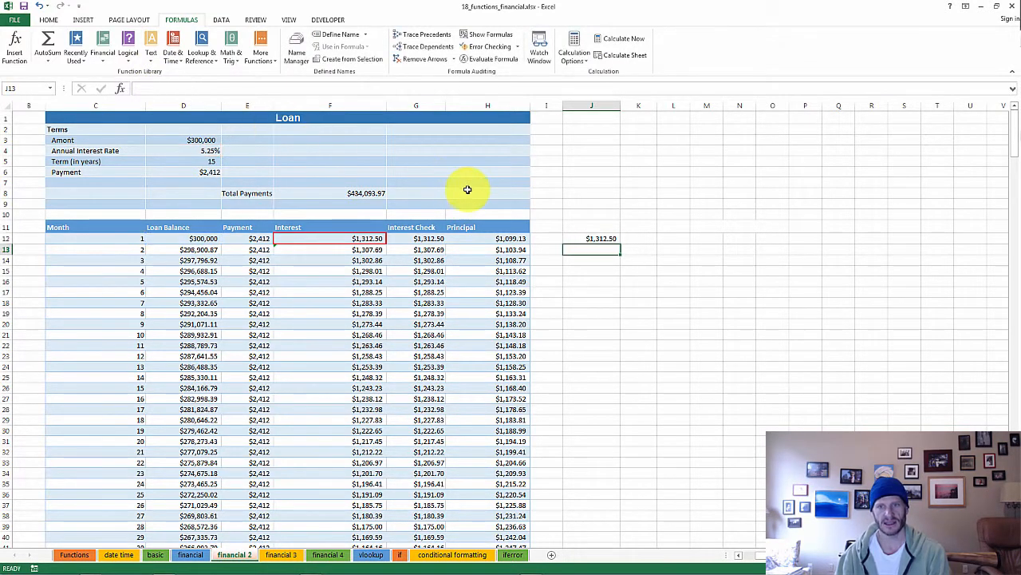
Step: Copy the interest formula from J12 into J13 and down through J20
left_click(598, 240)
right_click(597, 239)
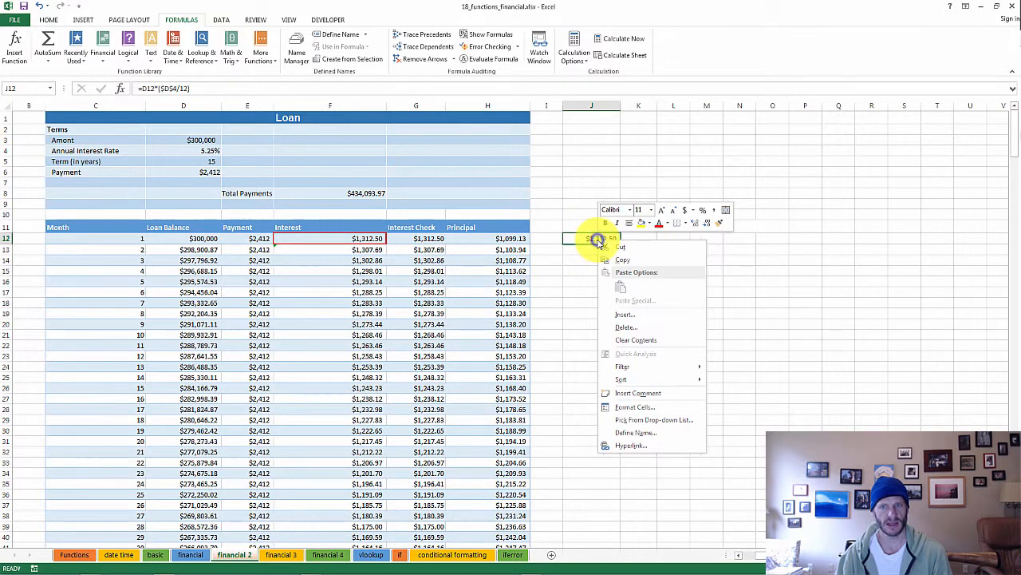
left_click(621, 257)
right_click(597, 254)
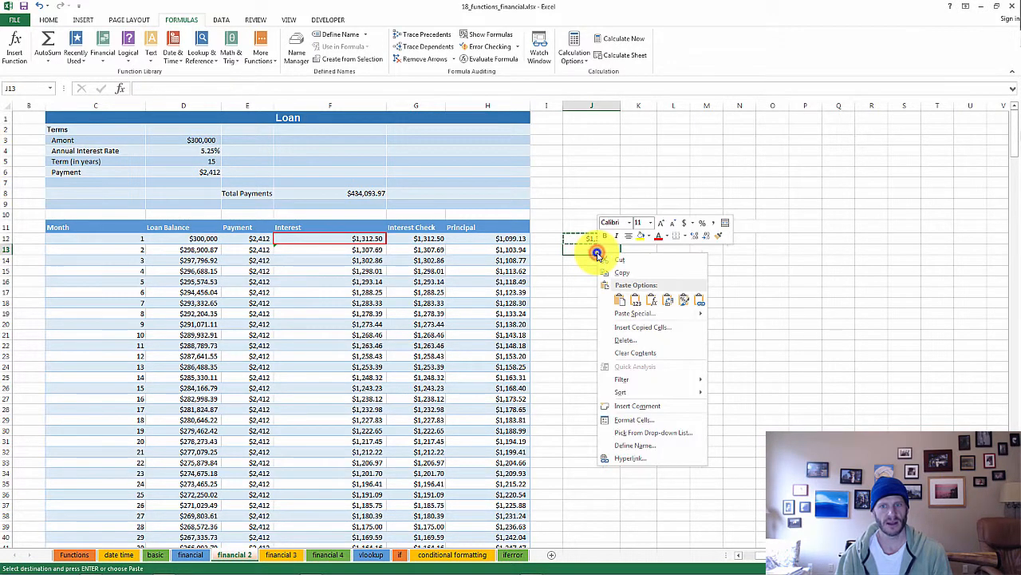
left_click(636, 299)
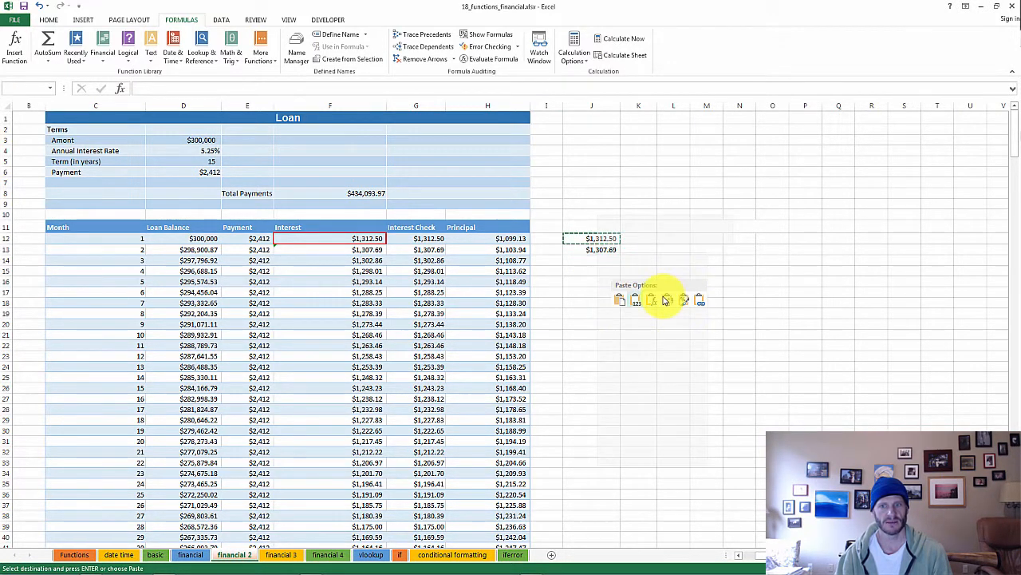
left_click(620, 302)
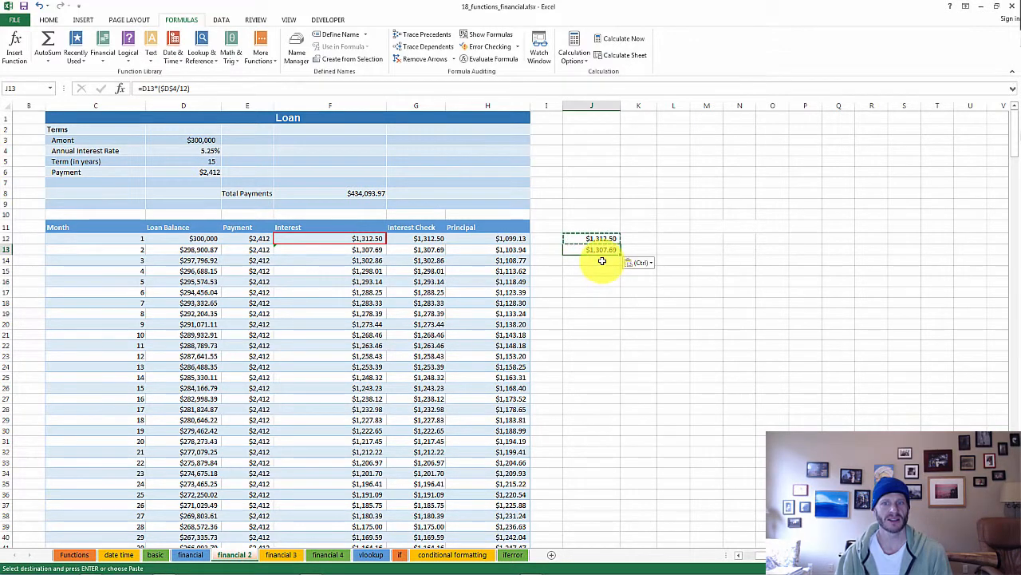
left_click_drag(600, 263, 603, 328)
right_click(603, 326)
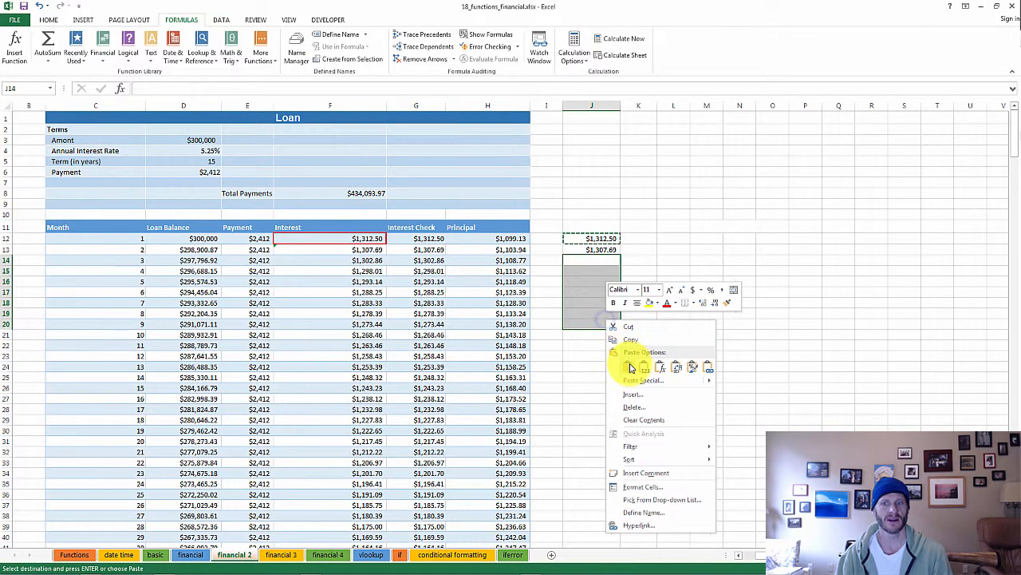
left_click(630, 364)
left_click(675, 292)
left_click(606, 262)
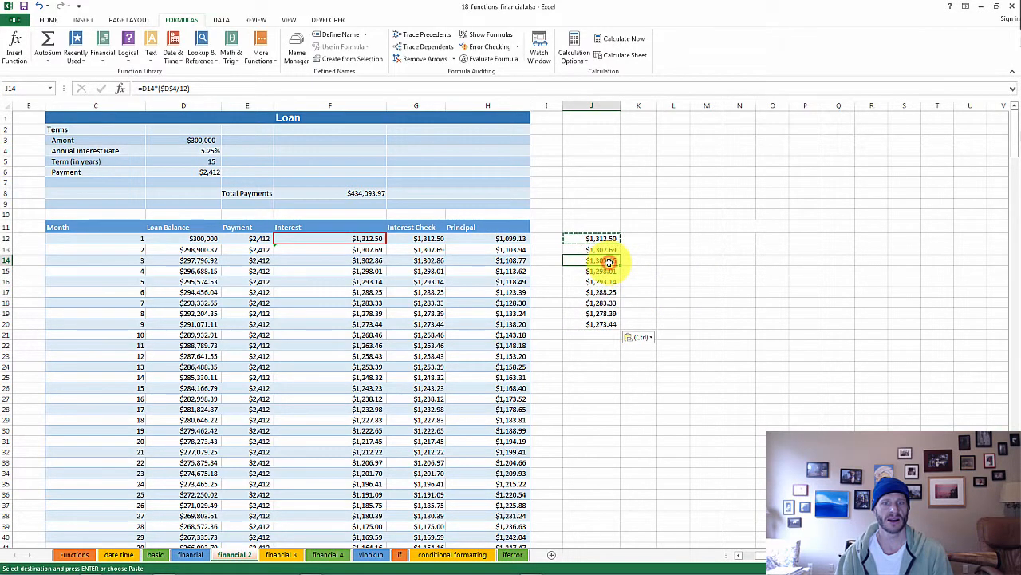
Step: Clear the trial interest calculations from J12:J20
left_click_drag(598, 325, 604, 238)
key("Delete")
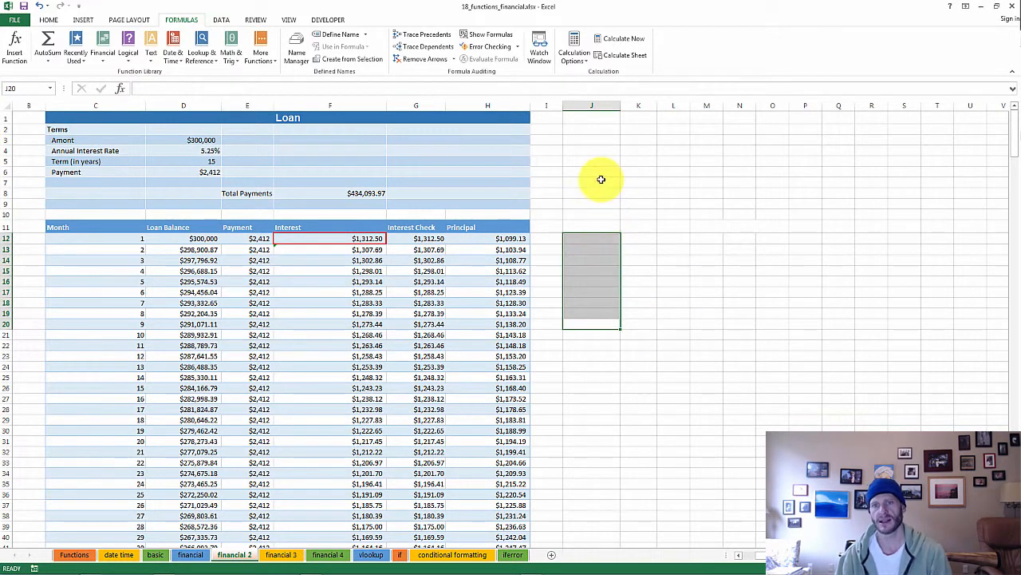
left_click(600, 182)
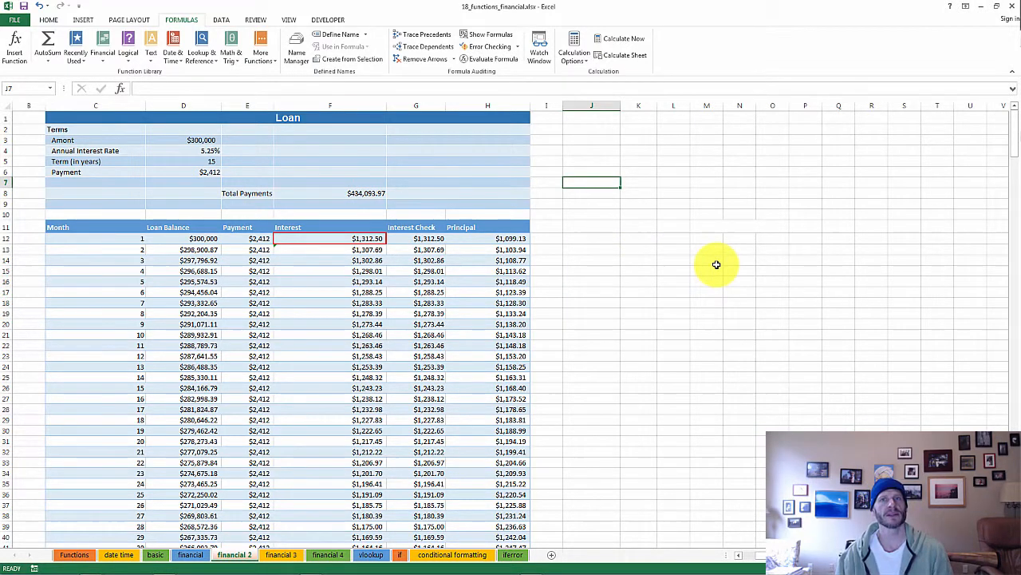